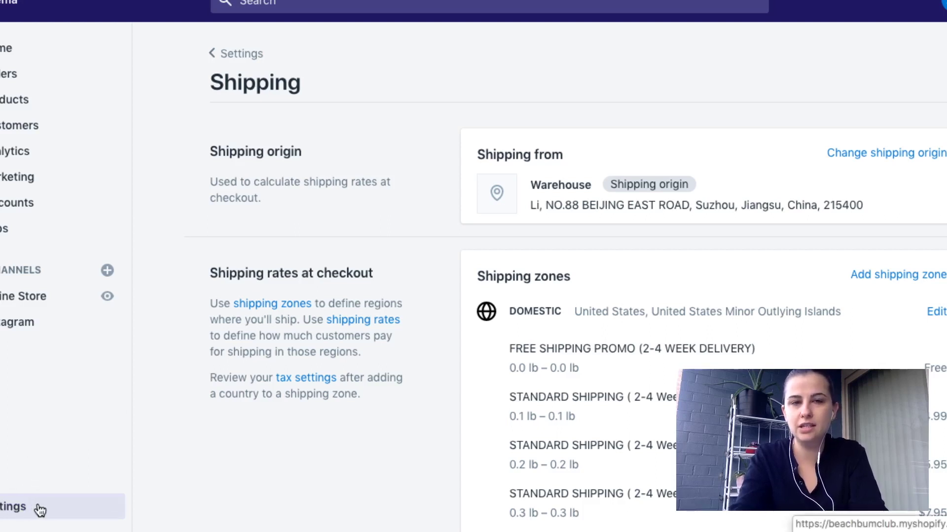
# - Open the Shipping settings from the Settings overview and highlight the delivery time in the Domestic free shipping promo name
pyautogui.click(230, 56)
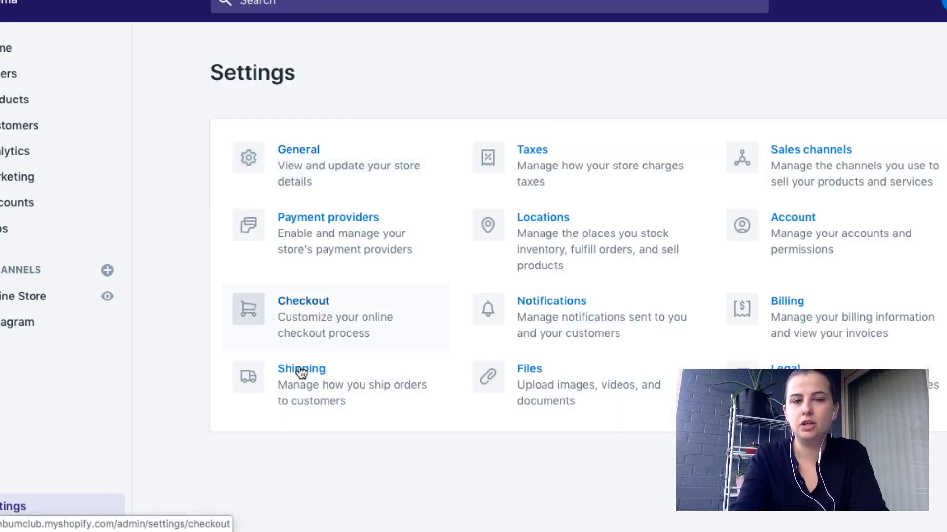
pyautogui.click(307, 385)
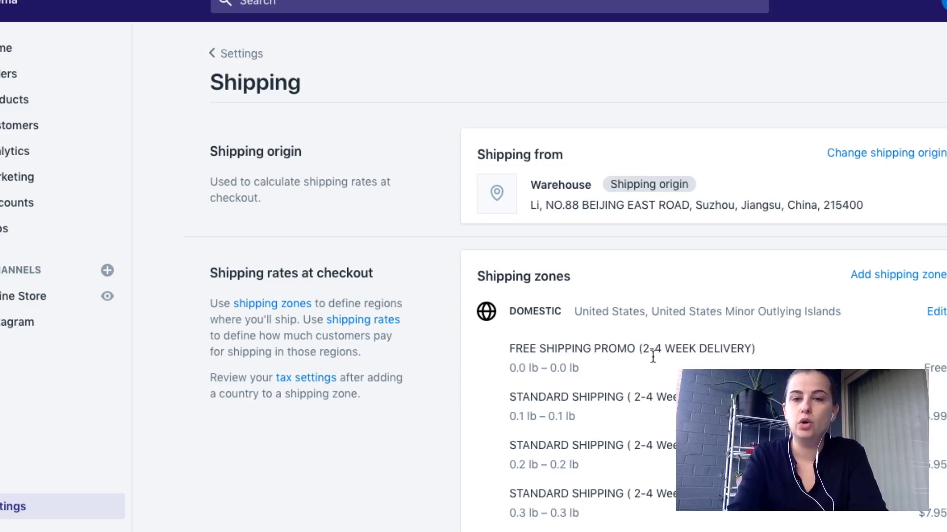
pyautogui.moveTo(636, 348); pyautogui.dragTo(772, 349)
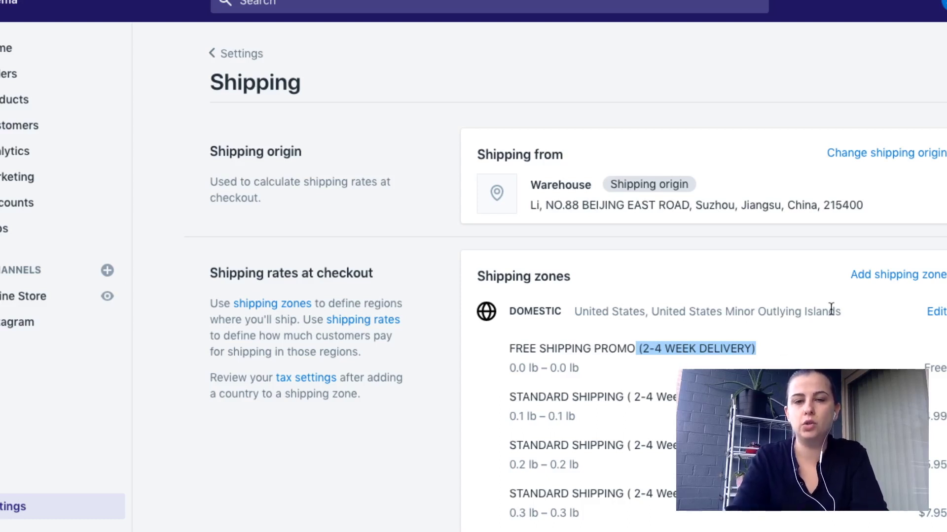
pyautogui.scroll(-3, 831, 309)
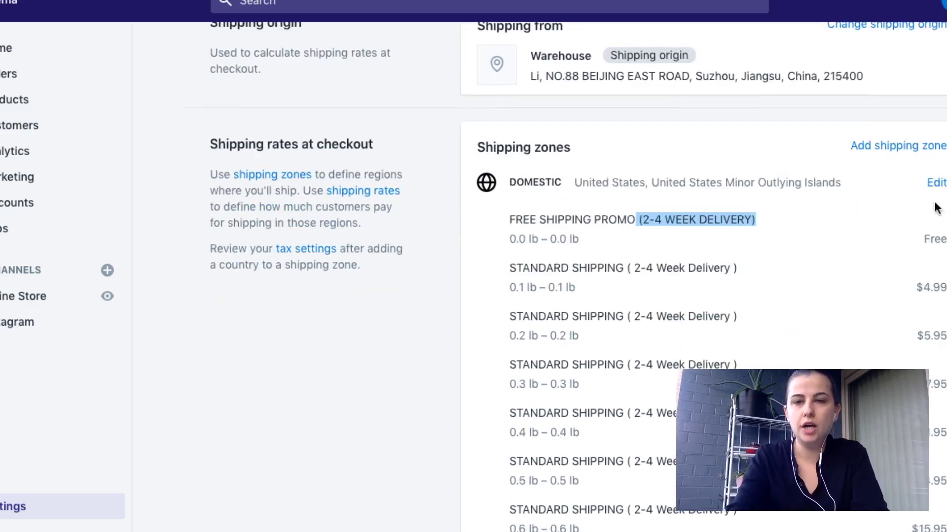
# - Open the form for adding a shipping zone, review its rate sections, and return to the Shipping settings without saving
pyautogui.click(910, 144)
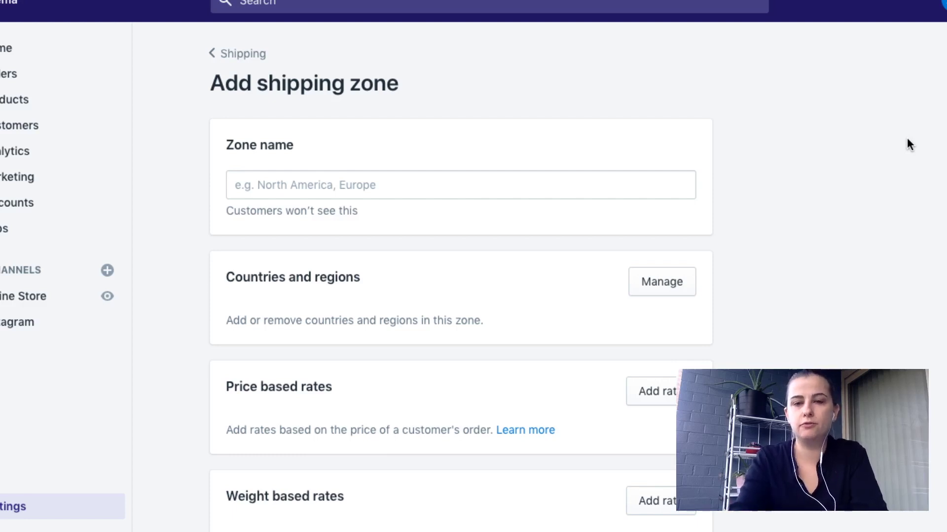
pyautogui.scroll(-3, 907, 141)
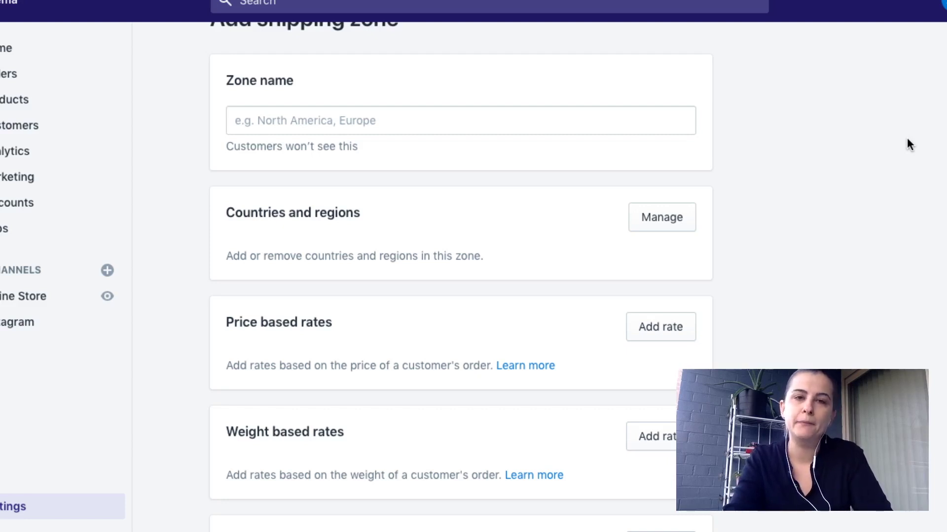
pyautogui.scroll(-3, 907, 139)
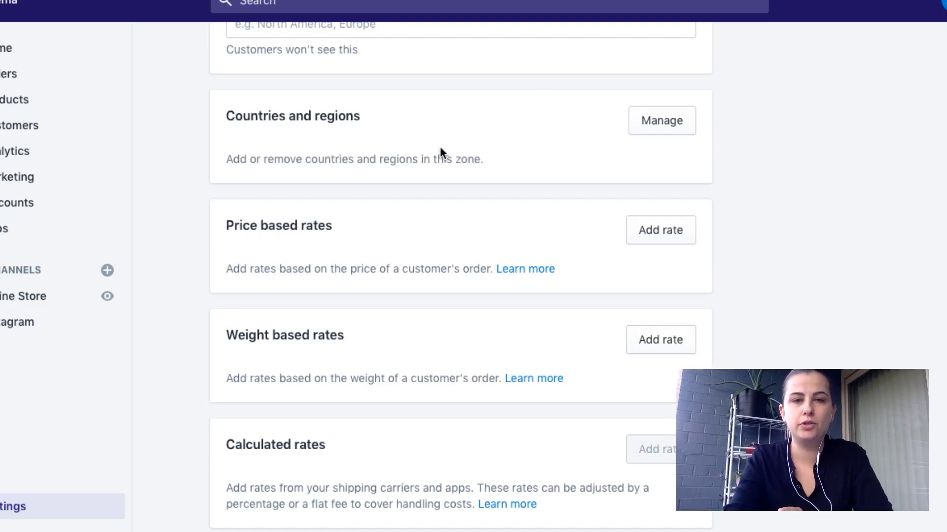
pyautogui.moveTo(289, 226); pyautogui.dragTo(379, 226)
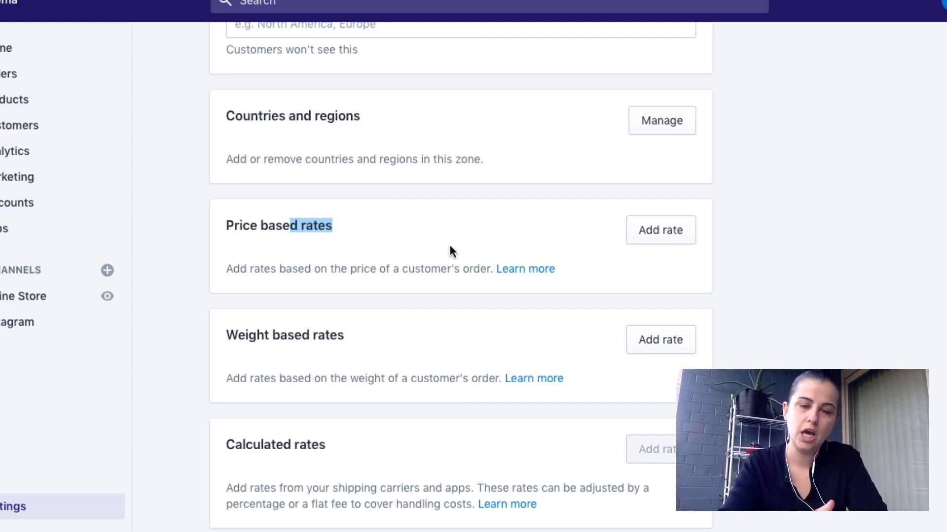
pyautogui.scroll(-3, 450, 246)
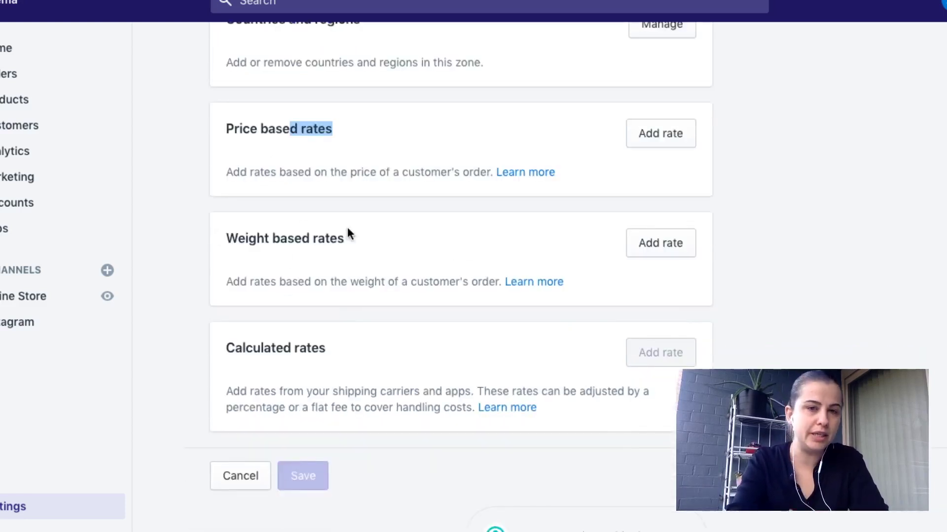
pyautogui.scroll(8, 351, 236)
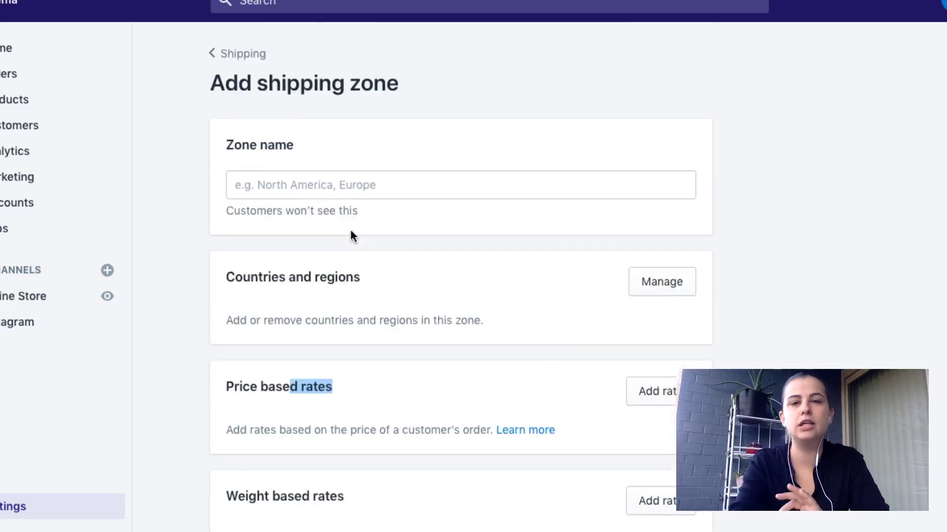
pyautogui.click(233, 54)
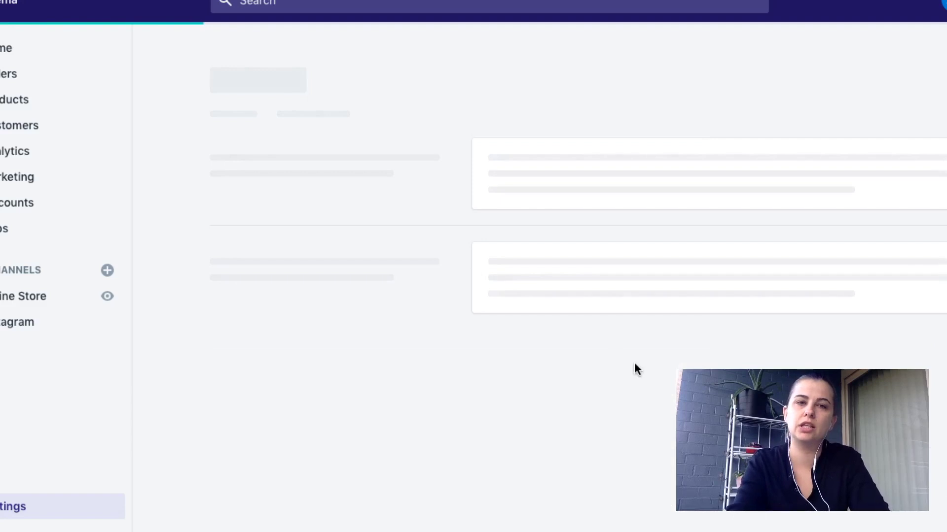
# - Open the Domestic shipping zone for editing and review its name and its countries and regions
pyautogui.scroll(-1, 635, 364)
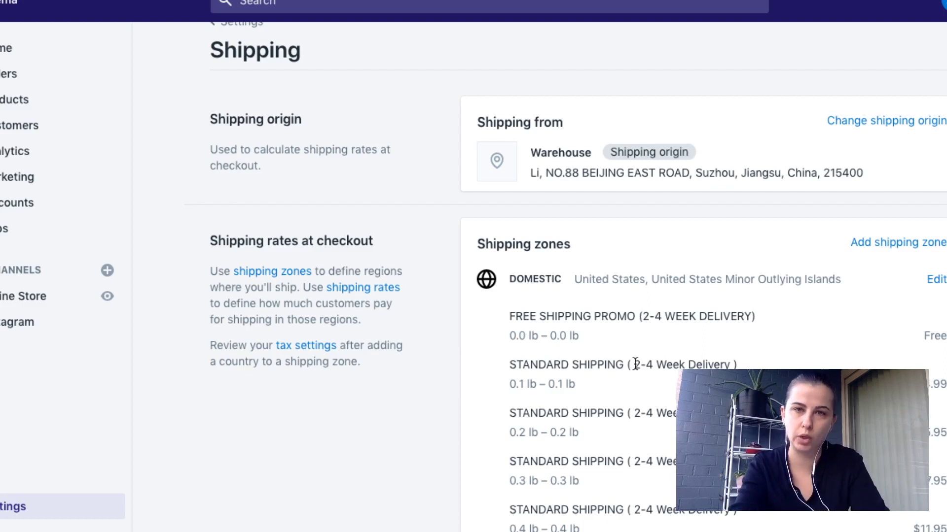
pyautogui.scroll(-2, 635, 365)
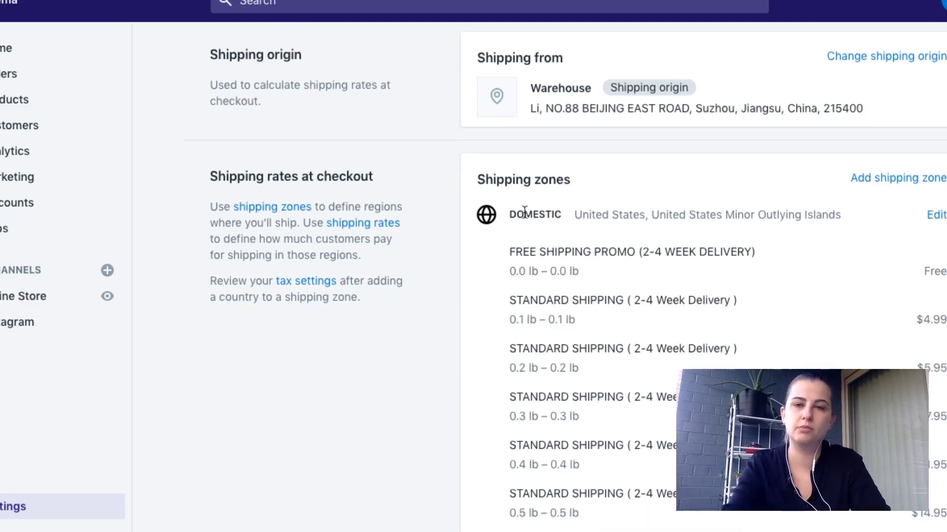
pyautogui.moveTo(575, 216); pyautogui.dragTo(652, 214)
pyautogui.moveTo(855, 213); pyautogui.dragTo(635, 216)
pyautogui.click(936, 215)
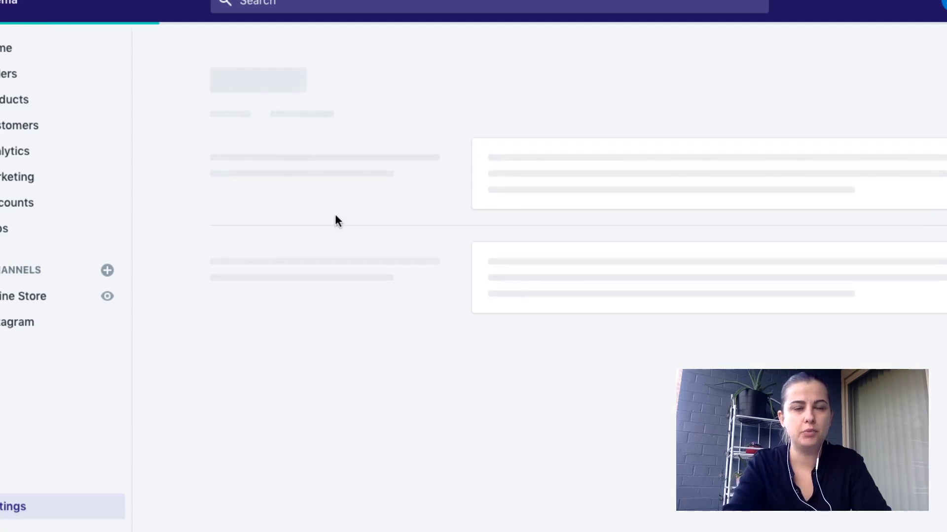
pyautogui.scroll(-5, 336, 216)
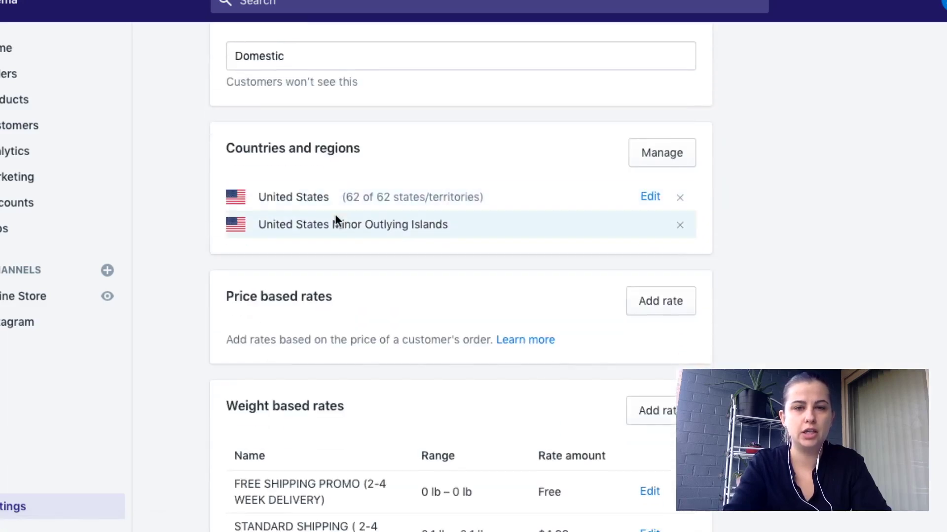
pyautogui.scroll(-1, 335, 219)
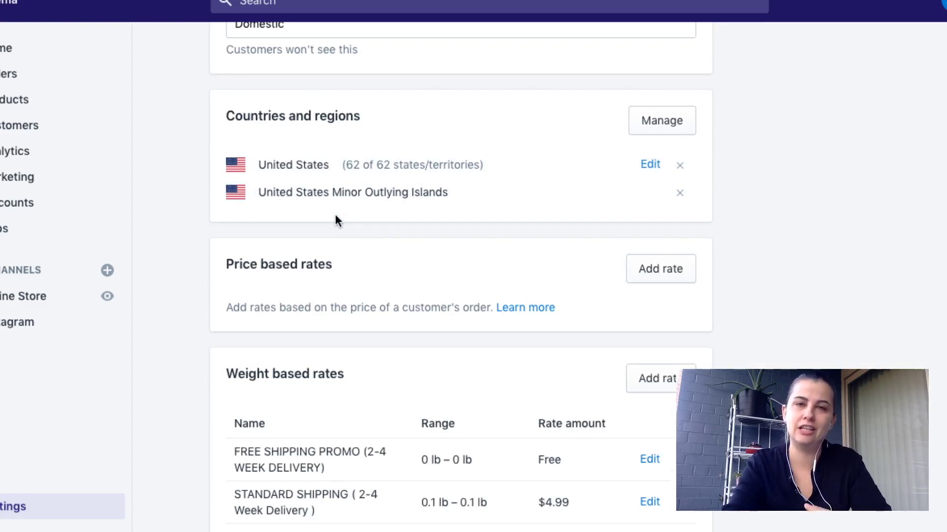
pyautogui.scroll(6, 335, 216)
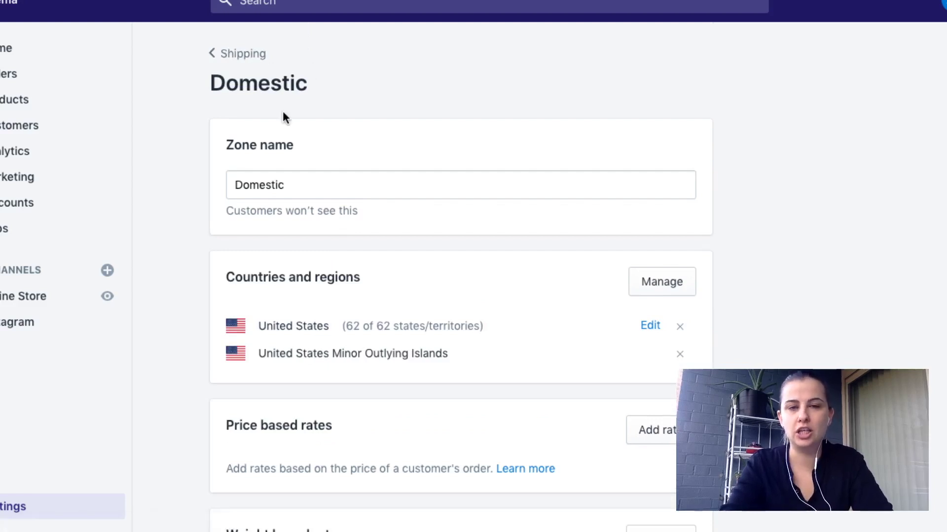
pyautogui.scroll(-1, 283, 113)
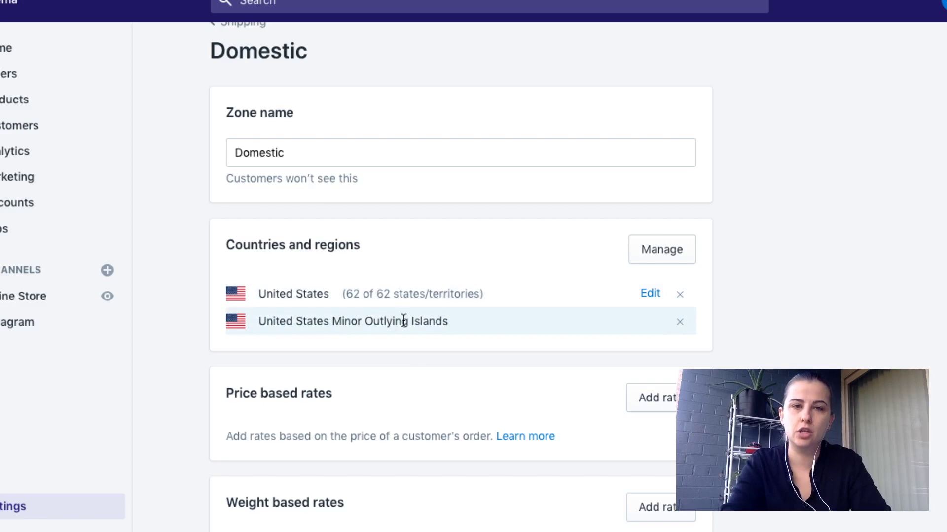
pyautogui.scroll(-2, 403, 321)
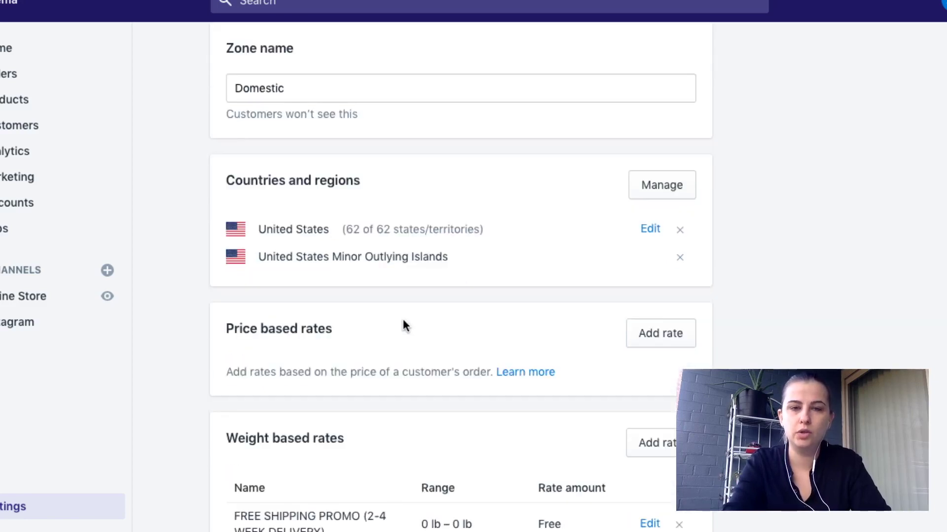
# - Examine the Domestic zone's weight based rates, comparing the weight ranges and rate amounts from the free shipping promo to the heaviest range
pyautogui.scroll(-8, 404, 320)
pyautogui.scroll(-3, 404, 326)
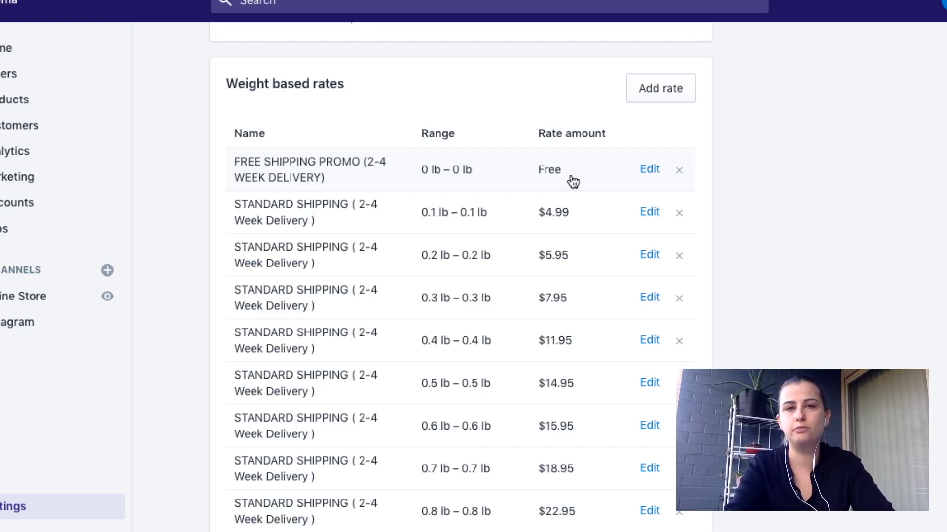
pyautogui.scroll(-1, 572, 182)
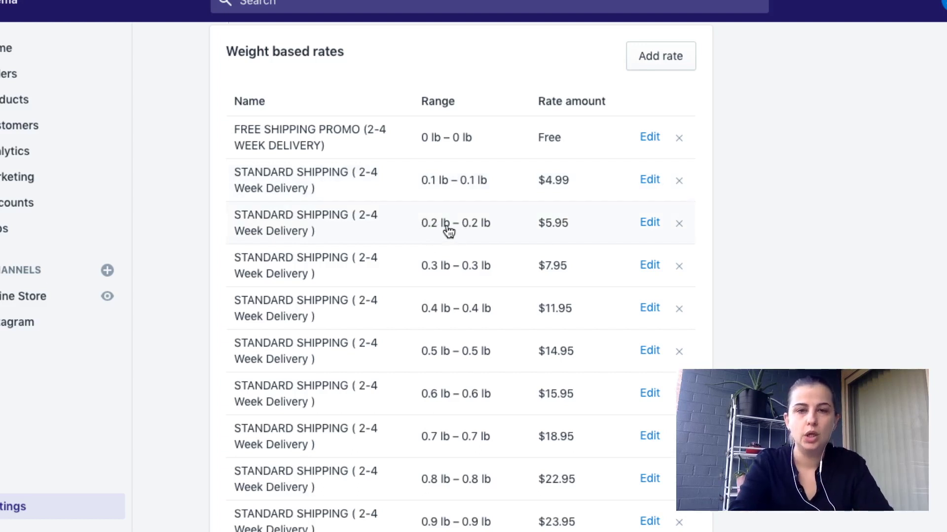
pyautogui.scroll(-1, 448, 230)
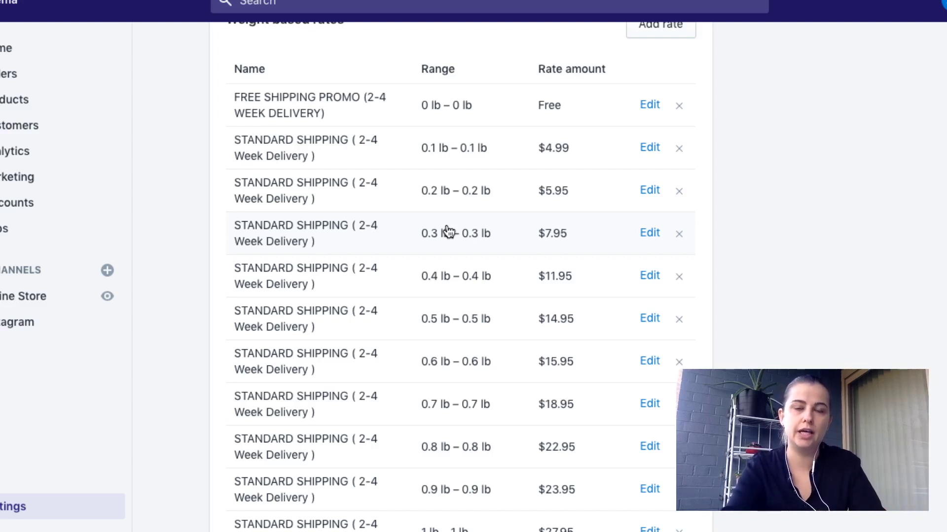
pyautogui.scroll(-1, 447, 231)
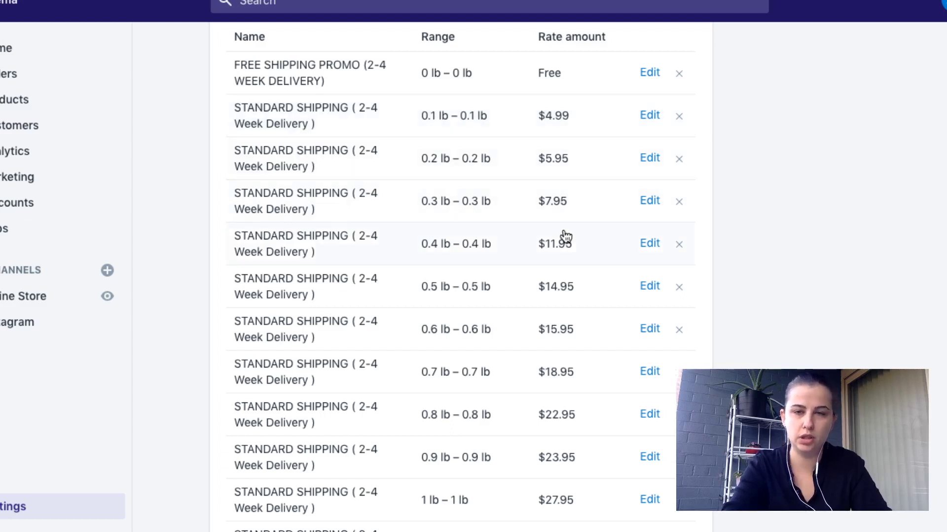
pyautogui.scroll(-3, 566, 249)
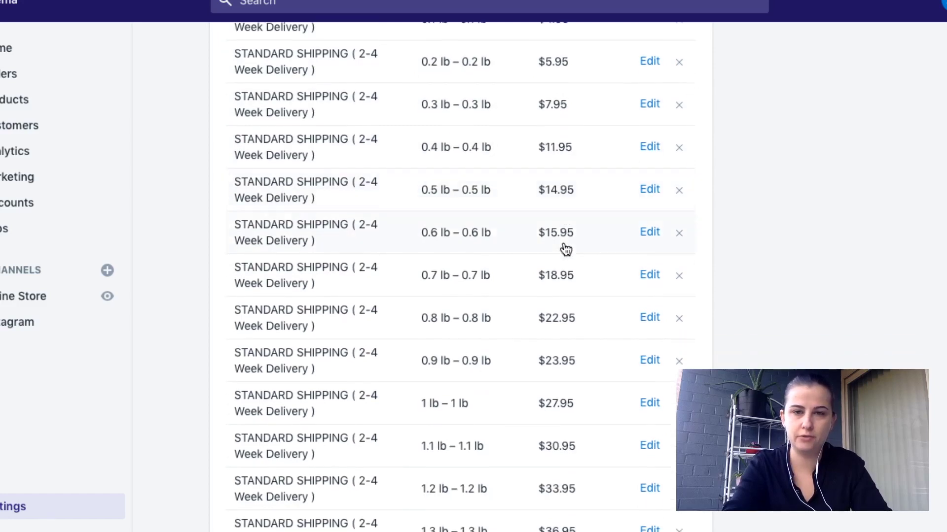
pyautogui.scroll(-4, 565, 249)
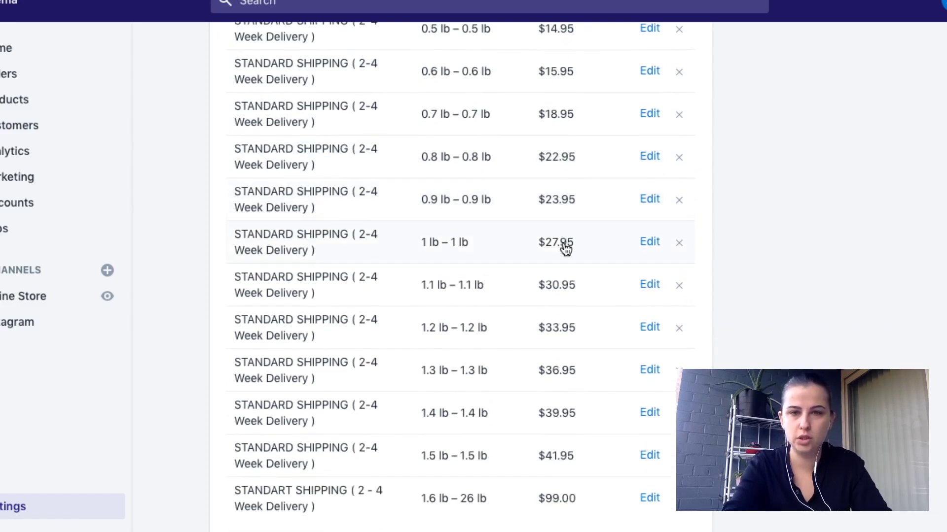
pyautogui.scroll(-1, 566, 249)
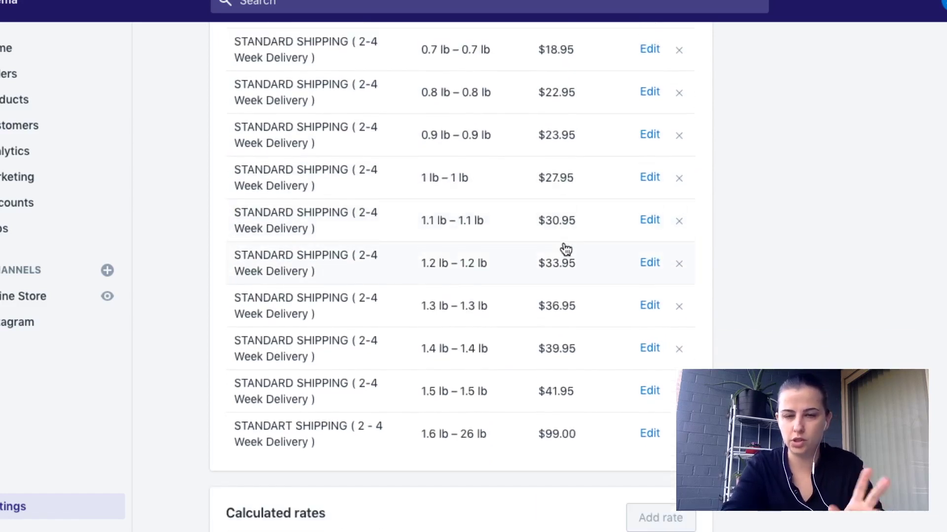
pyautogui.scroll(-4, 566, 249)
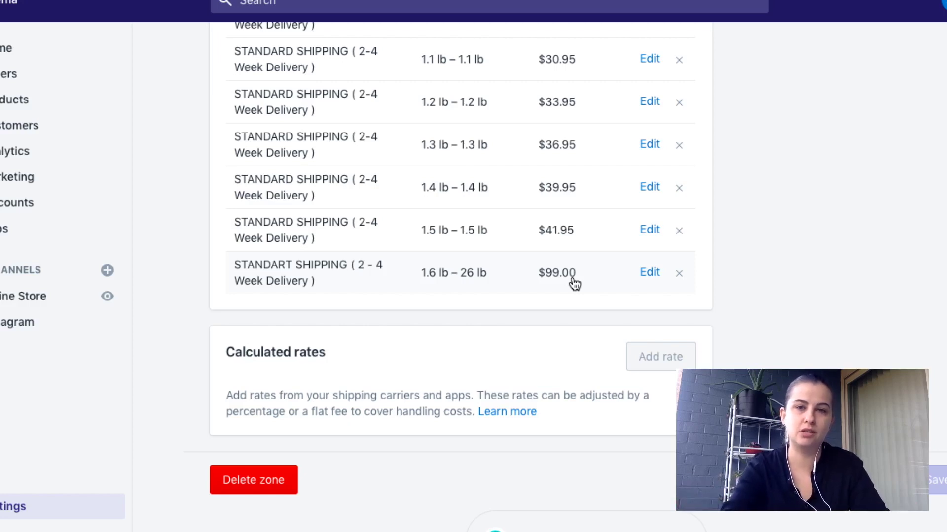
# - Go back to the start of the weight based rates and highlight the Standard Shipping rate for 0.3 lb
pyautogui.scroll(5, 561, 283)
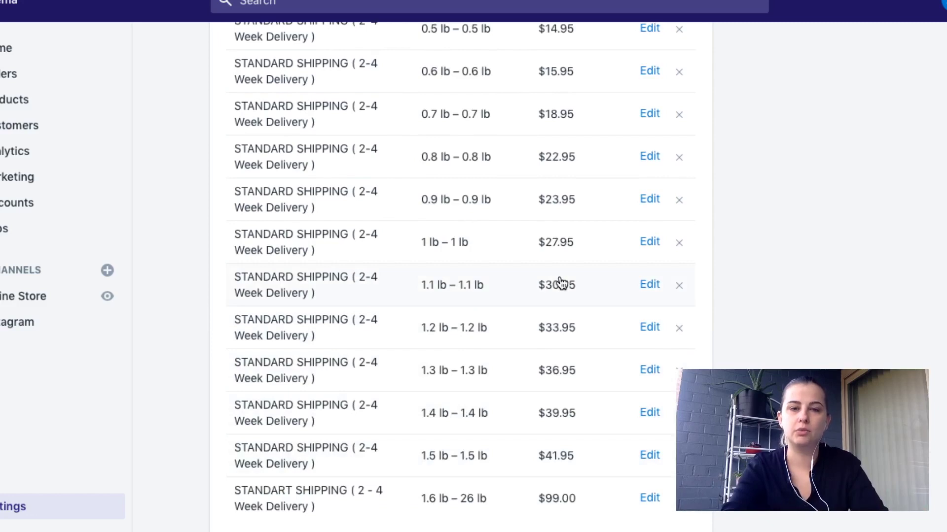
pyautogui.scroll(7, 561, 283)
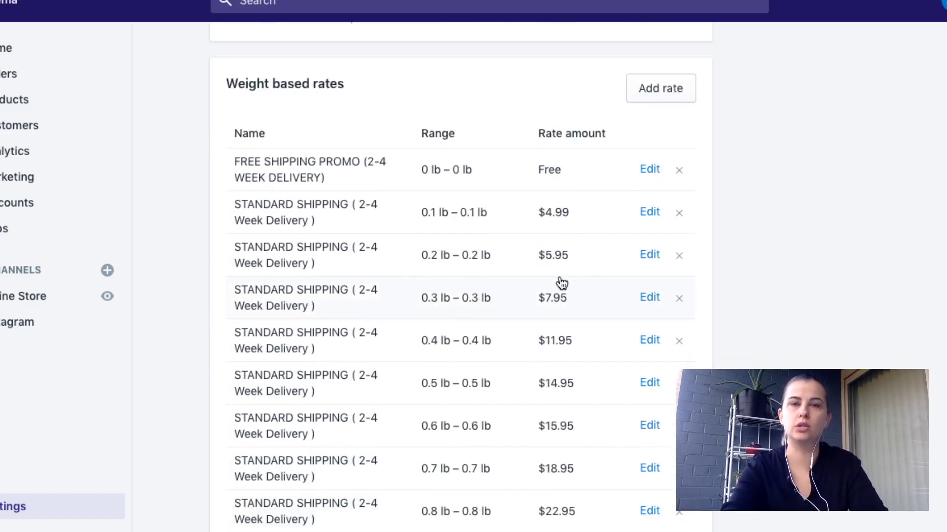
pyautogui.scroll(1, 561, 283)
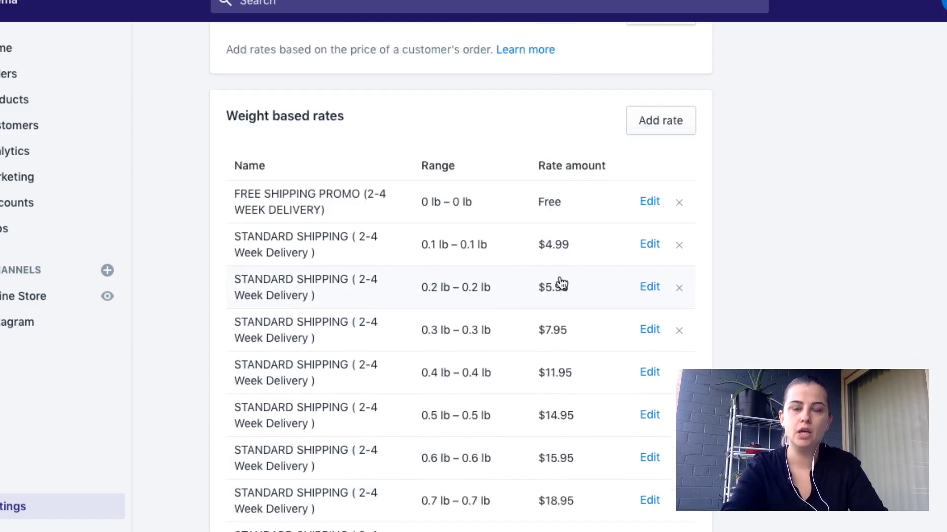
pyautogui.moveTo(234, 323); pyautogui.dragTo(591, 354)
pyautogui.moveTo(427, 333); pyautogui.dragTo(671, 340)
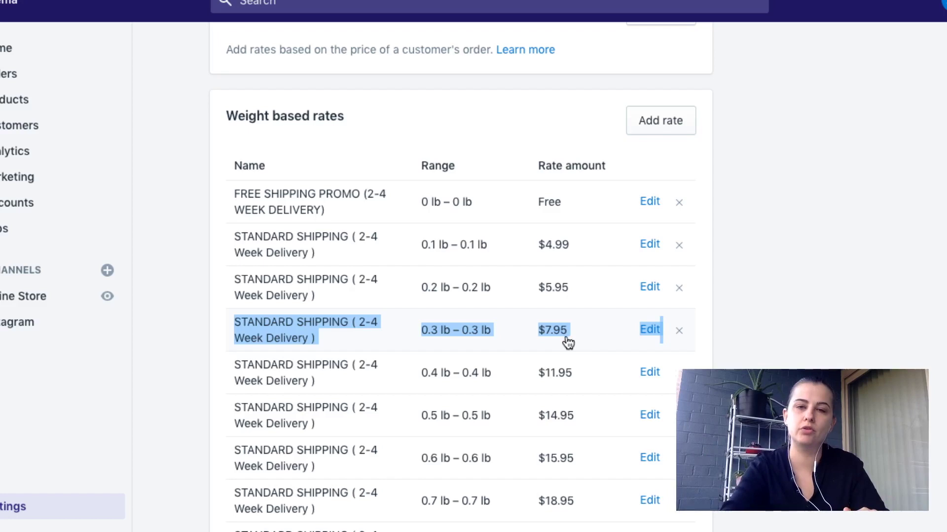
# - Return to the Shipping settings and view the Rest of the World zone's shipping rates
pyautogui.scroll(9, 715, 351)
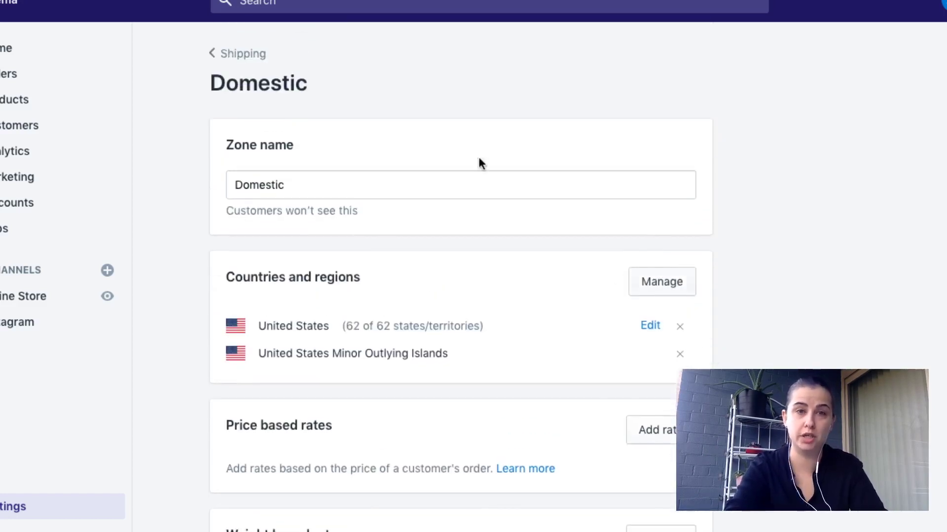
pyautogui.click(243, 56)
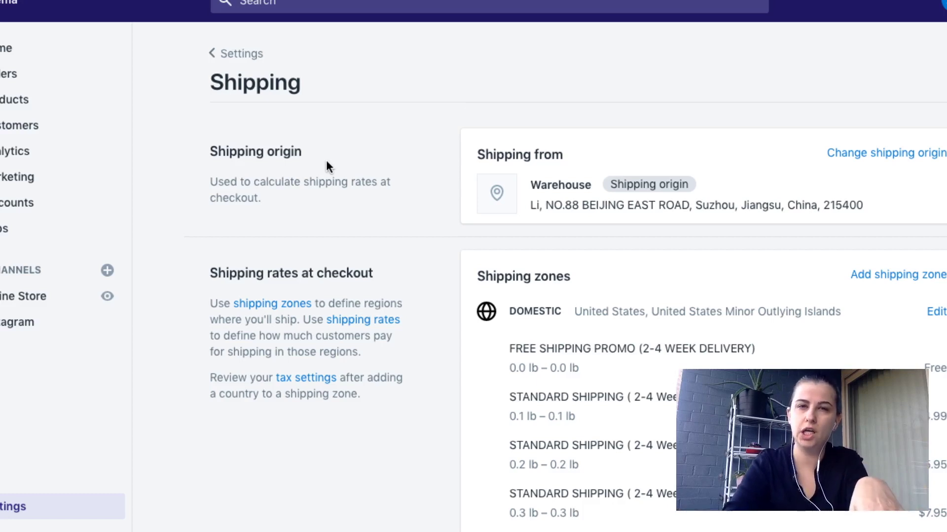
pyautogui.scroll(-5, 327, 165)
pyautogui.scroll(-12, 327, 164)
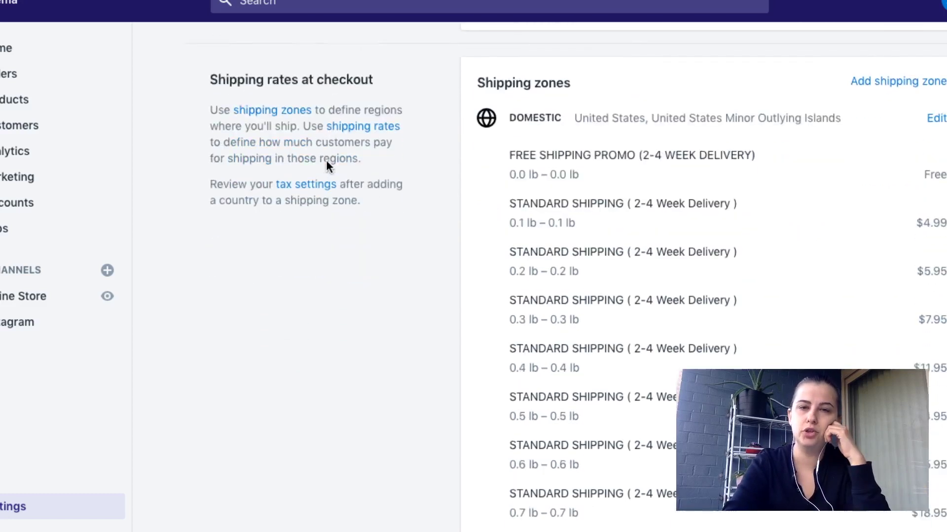
pyautogui.scroll(-6, 330, 167)
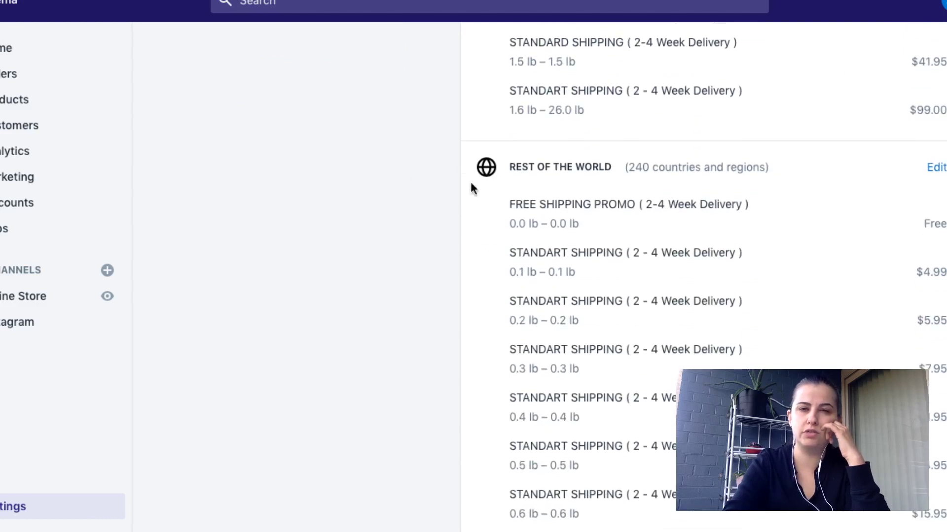
# - Open the Rest of the World shipping zone for editing and examine its full list of countries and regions
pyautogui.moveTo(636, 167)
pyautogui.mouseDown()
pyautogui.moveTo(769, 167)
pyautogui.moveTo(767, 181)
pyautogui.moveTo(634, 165)
pyautogui.mouseUp()
pyautogui.click(617, 163)
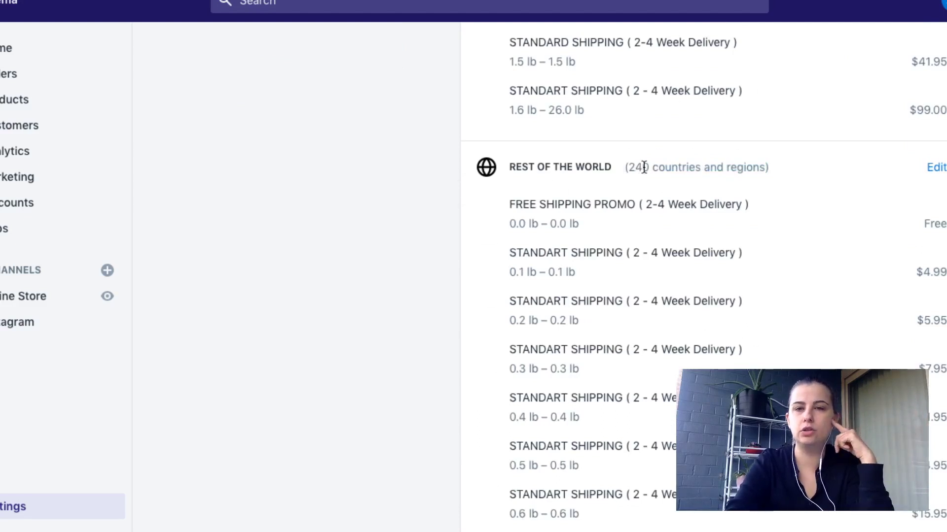
pyautogui.click(929, 170)
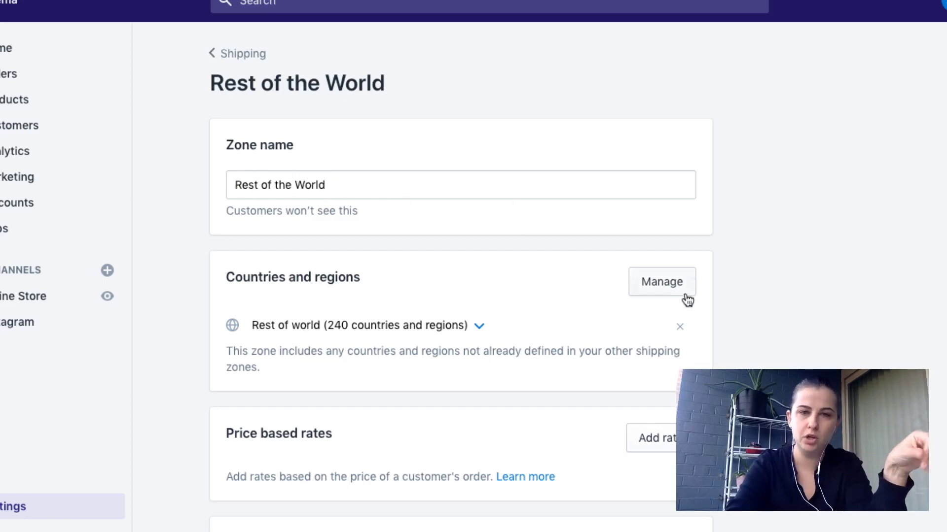
pyautogui.click(479, 325)
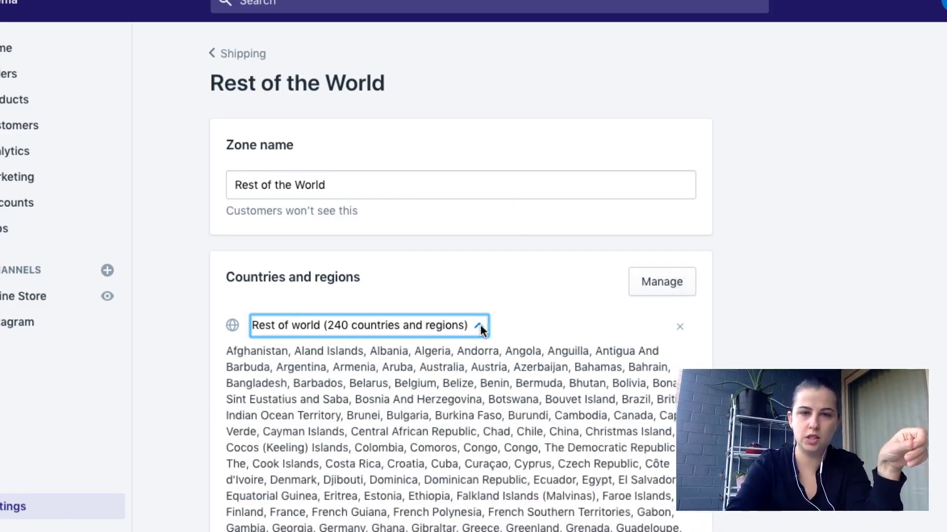
pyautogui.scroll(-1, 629, 389)
pyautogui.scroll(-5, 629, 390)
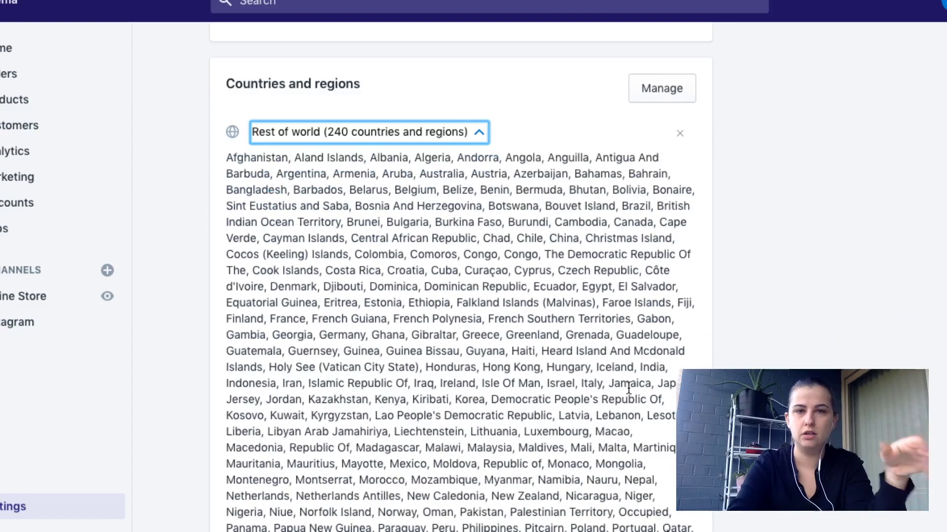
pyautogui.scroll(-5, 628, 390)
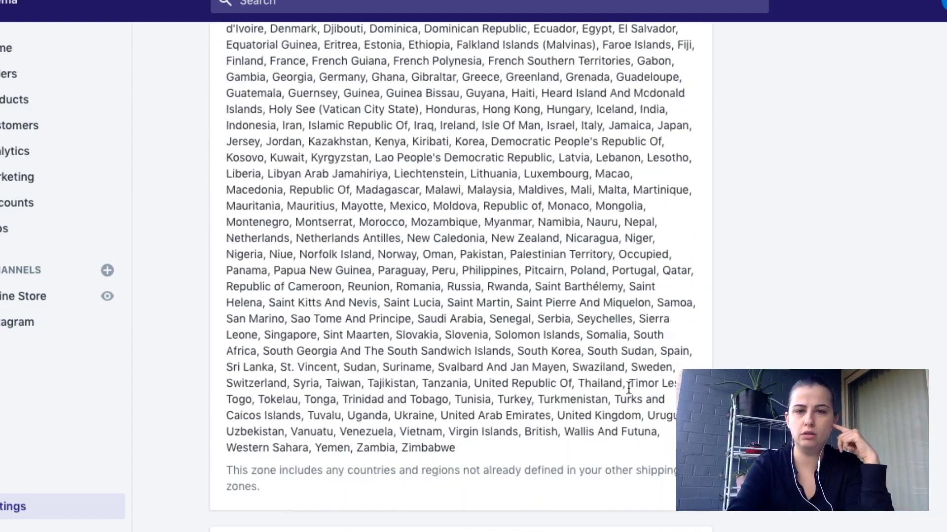
pyautogui.scroll(8, 628, 388)
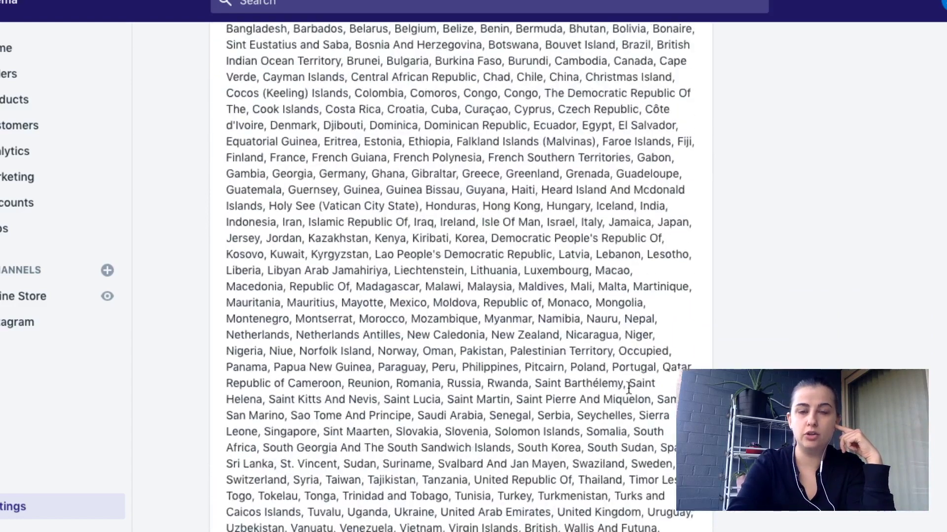
# - Try selecting Asia instead of Rest of world among the zone's countries and regions, restore Rest of world, and cancel the changes
pyautogui.click(663, 193)
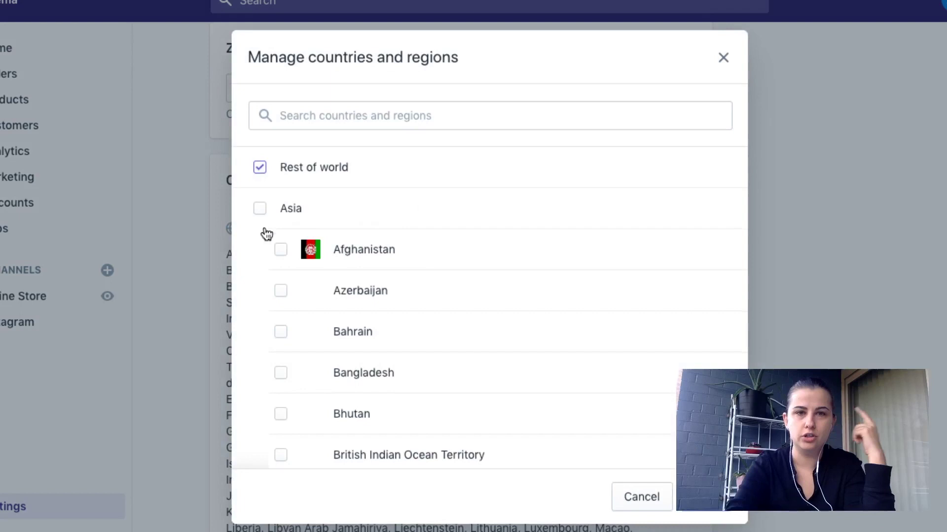
pyautogui.click(263, 214)
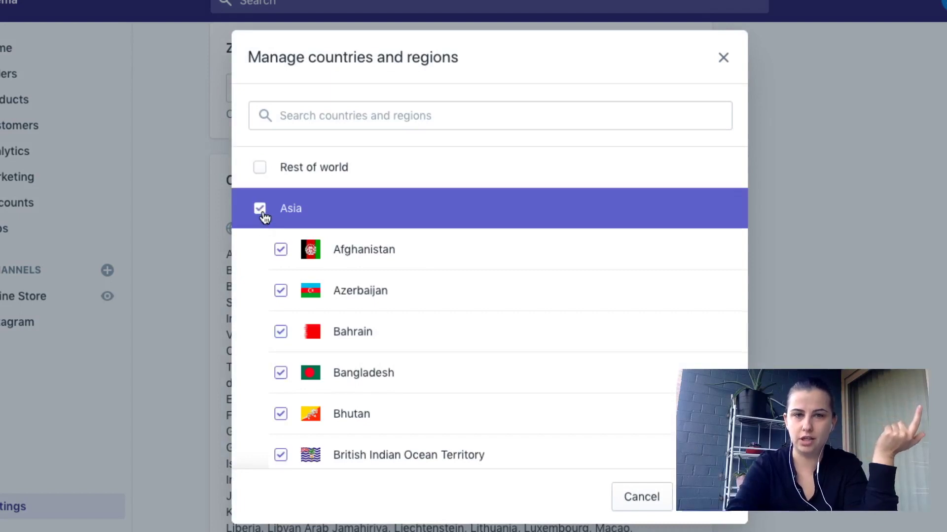
pyautogui.click(262, 212)
pyautogui.click(259, 167)
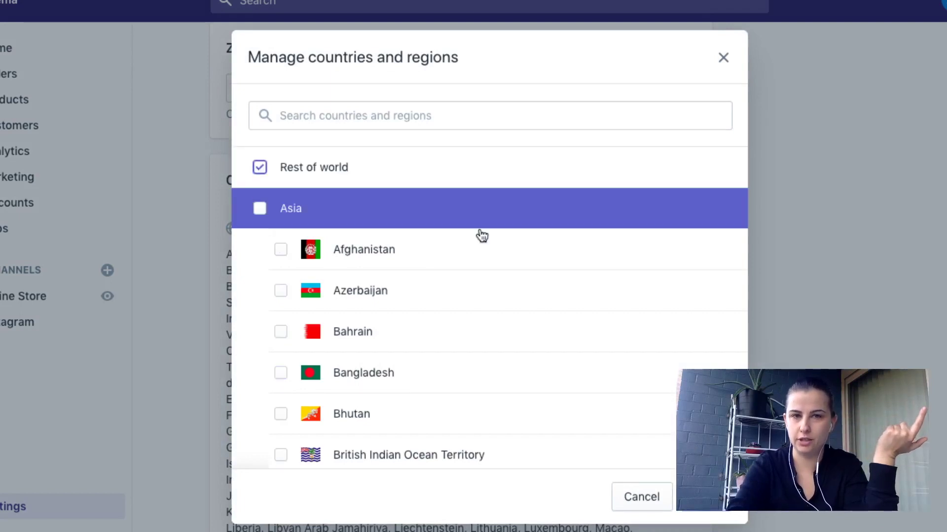
pyautogui.click(656, 496)
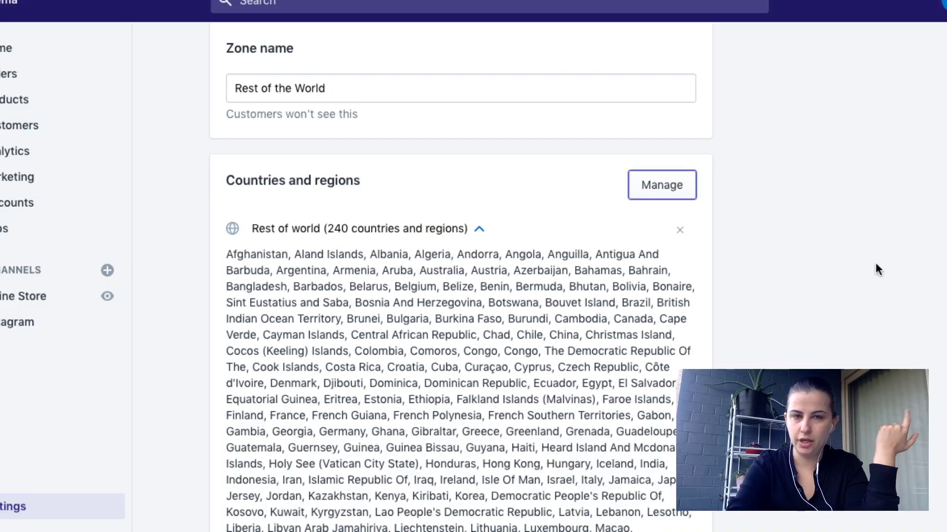
# - Return to the Shipping settings and find the Rest of the World zone's weight based rates
pyautogui.click(0, 0)
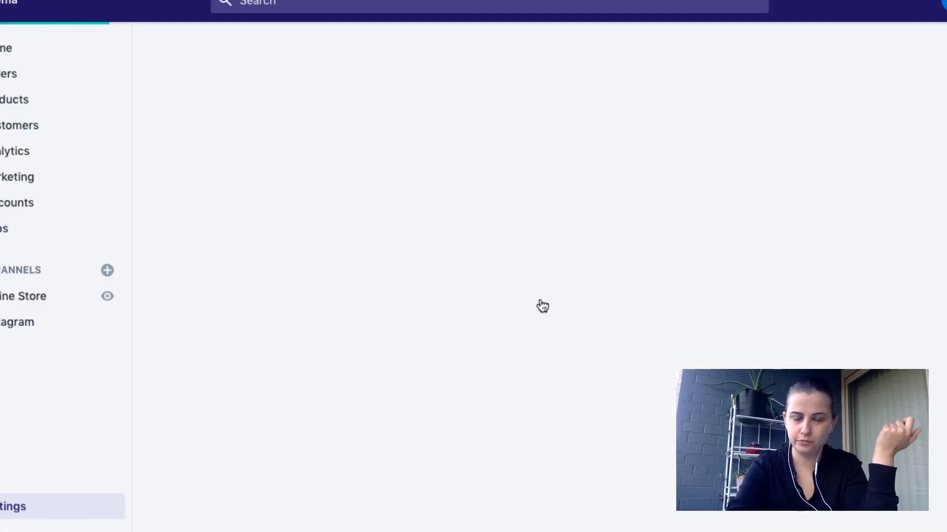
pyautogui.scroll(-1, 540, 298)
pyautogui.scroll(-7, 540, 299)
pyautogui.scroll(-7, 541, 299)
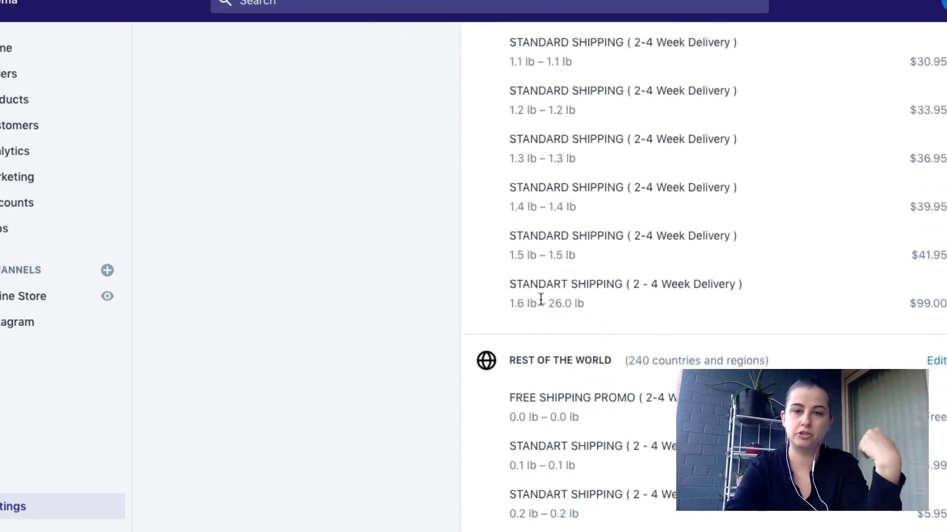
pyautogui.scroll(-3, 540, 299)
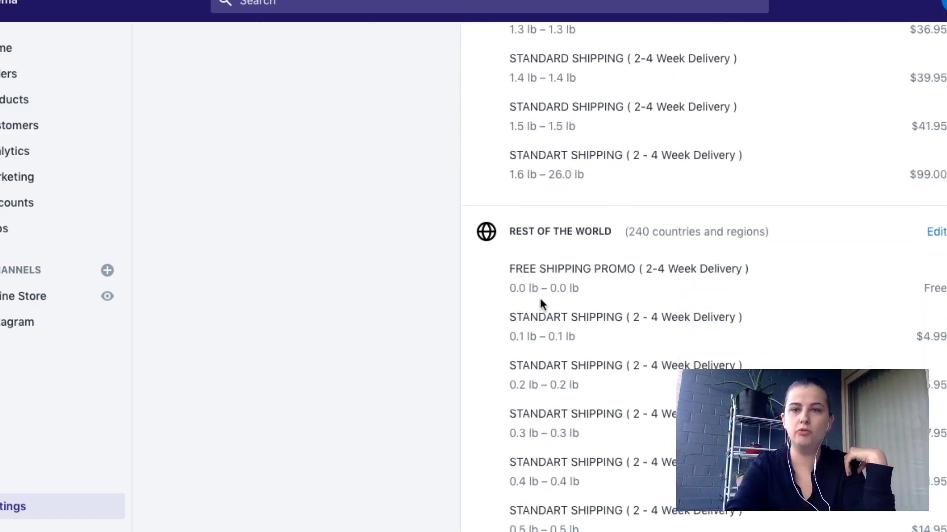
pyautogui.scroll(-1, 541, 303)
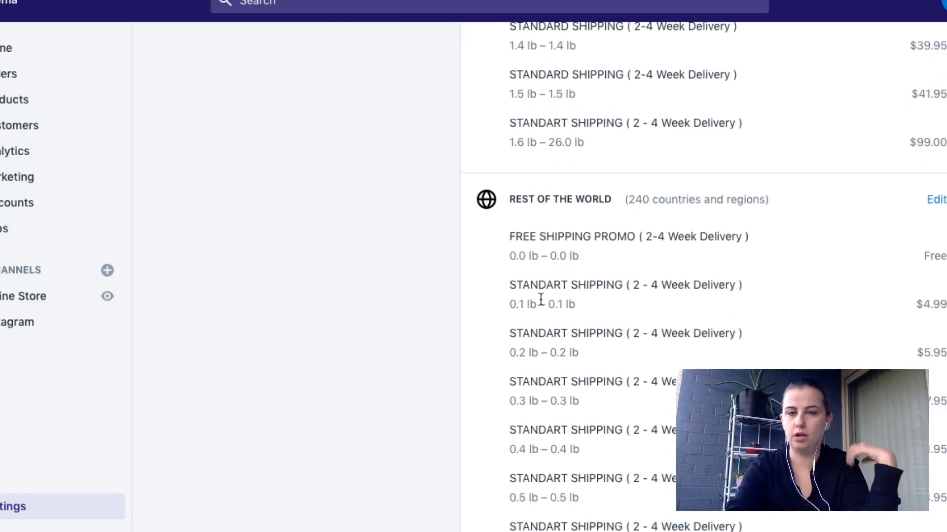
pyautogui.scroll(-1, 541, 299)
pyautogui.scroll(-2, 541, 298)
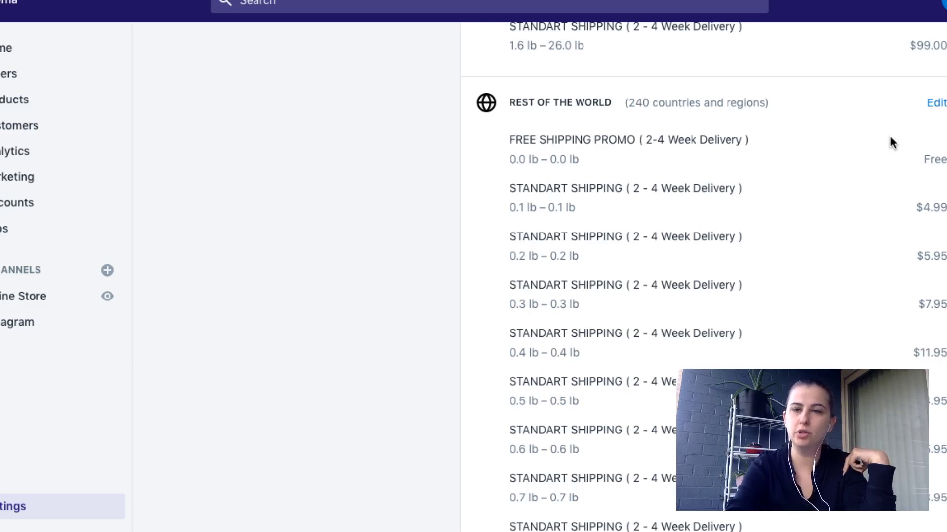
# - Examine the Rest of the World rates from the free shipping promo to the heaviest weight range, and return to the start
pyautogui.scroll(-2, 890, 138)
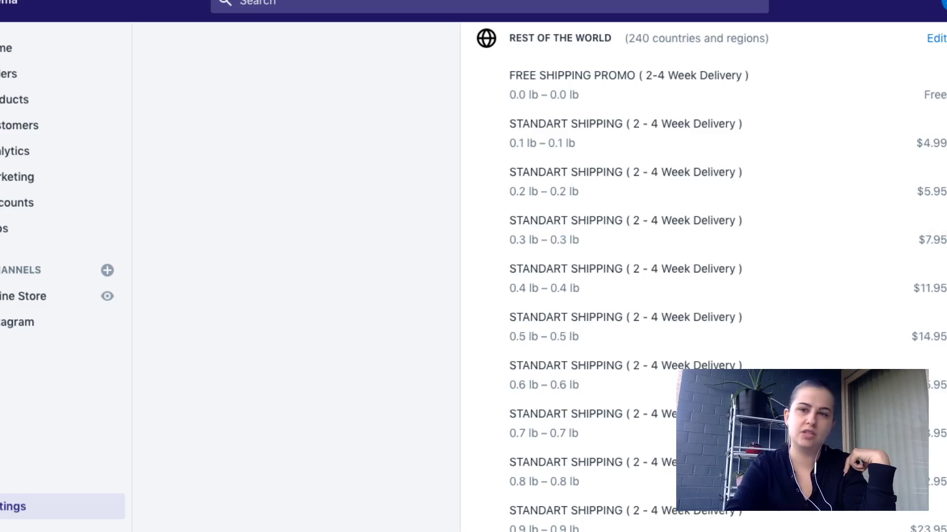
pyautogui.scroll(-1, 944, 237)
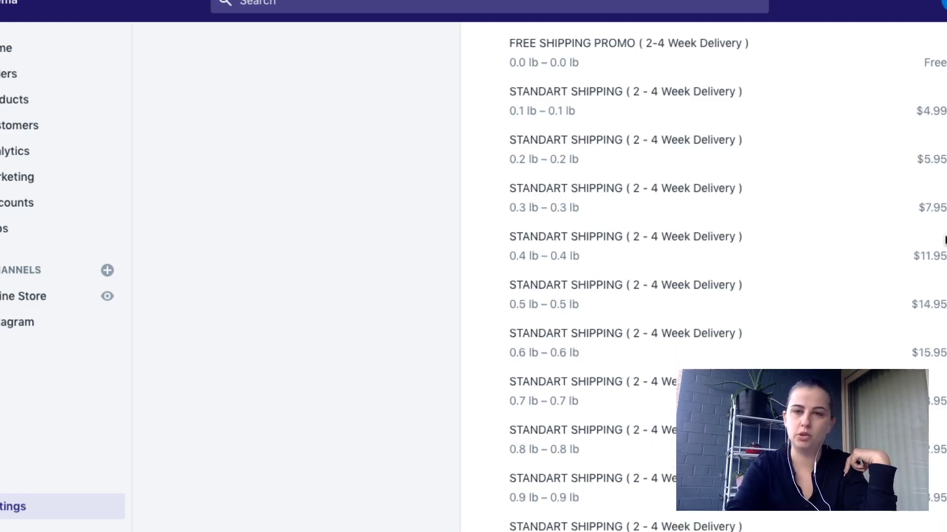
pyautogui.scroll(-5, 945, 240)
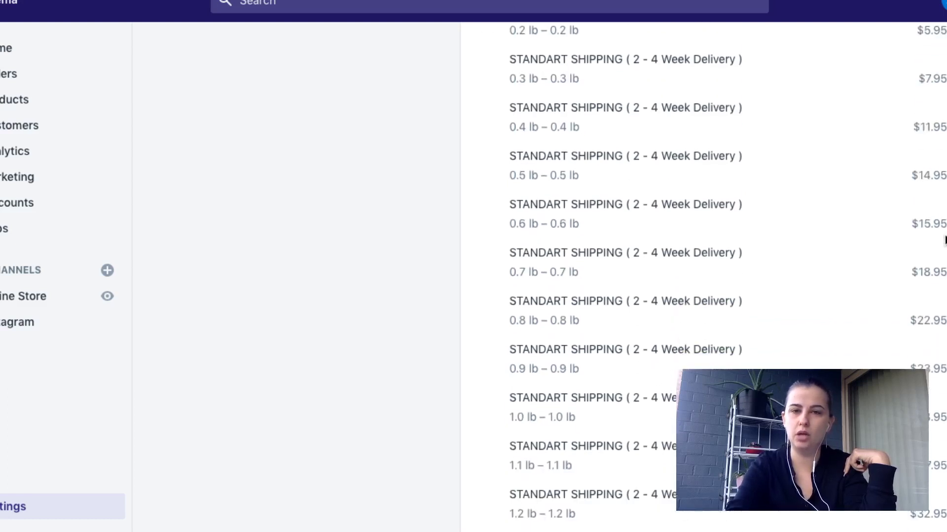
pyautogui.scroll(-5, 944, 240)
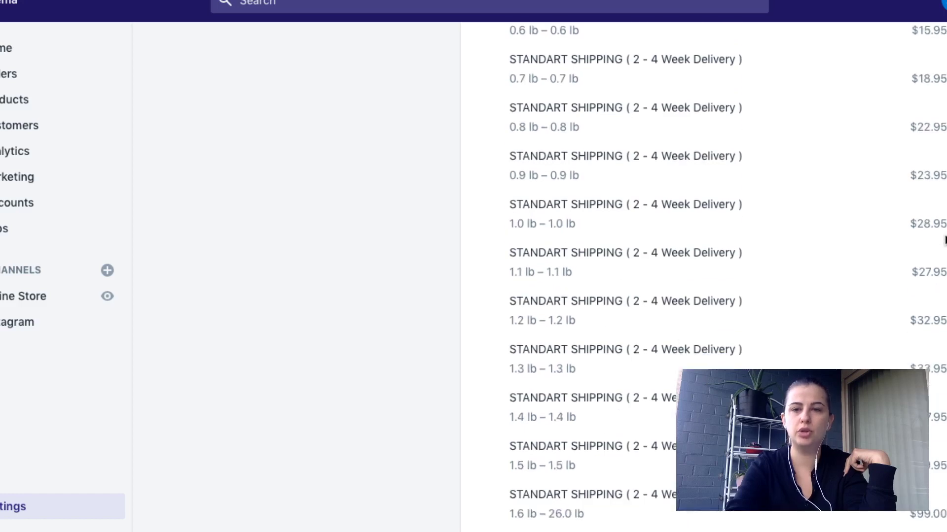
pyautogui.scroll(5, 913, 251)
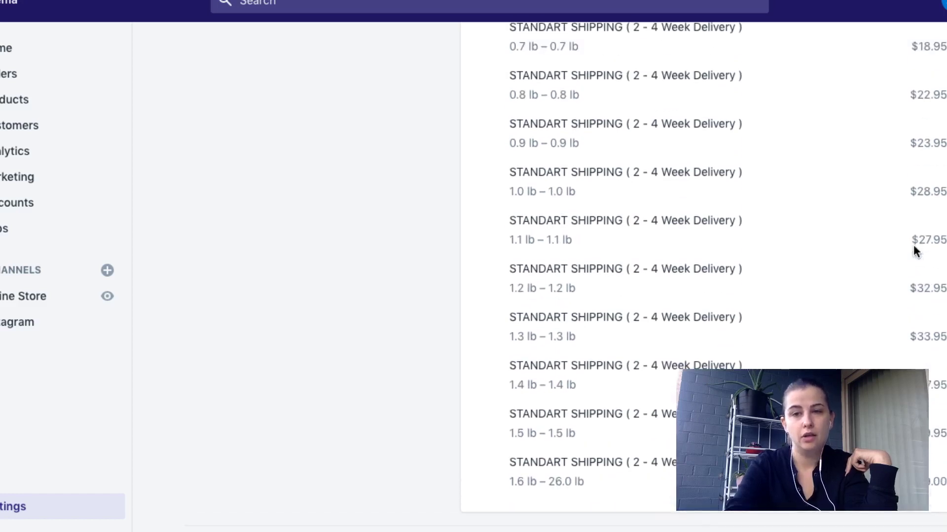
pyautogui.scroll(6, 913, 246)
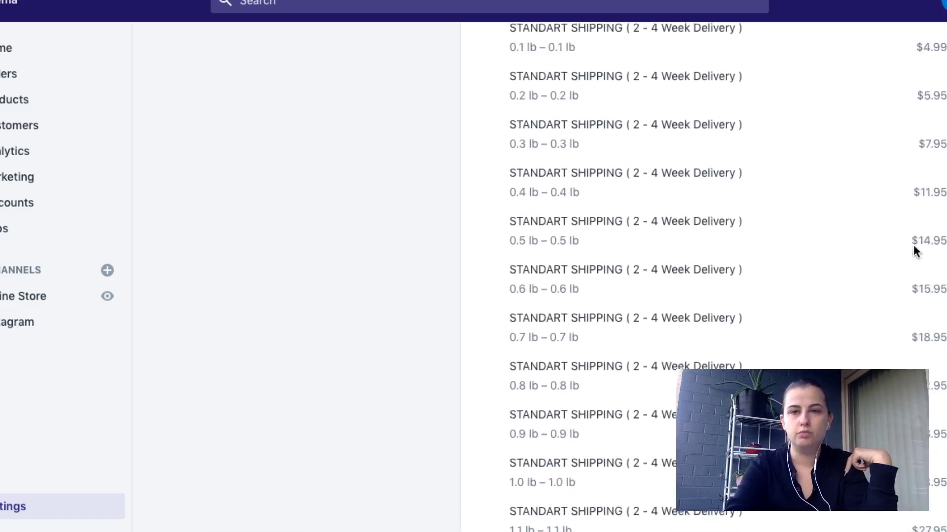
pyautogui.scroll(3, 913, 244)
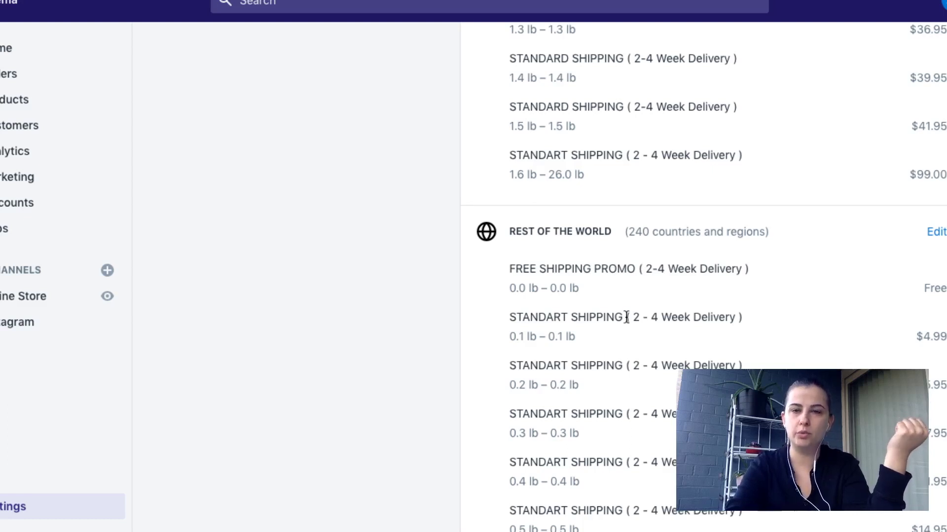
# - Highlight the name of the Rest of the World 0.1 lb rate, ending with only its delivery time highlighted
pyautogui.moveTo(627, 320); pyautogui.dragTo(812, 330)
pyautogui.click(791, 325)
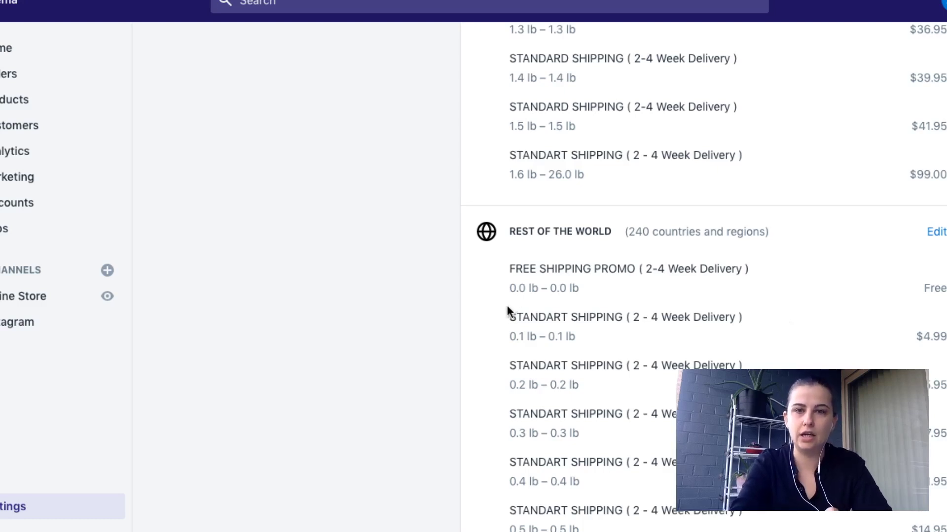
pyautogui.moveTo(509, 311); pyautogui.dragTo(760, 324)
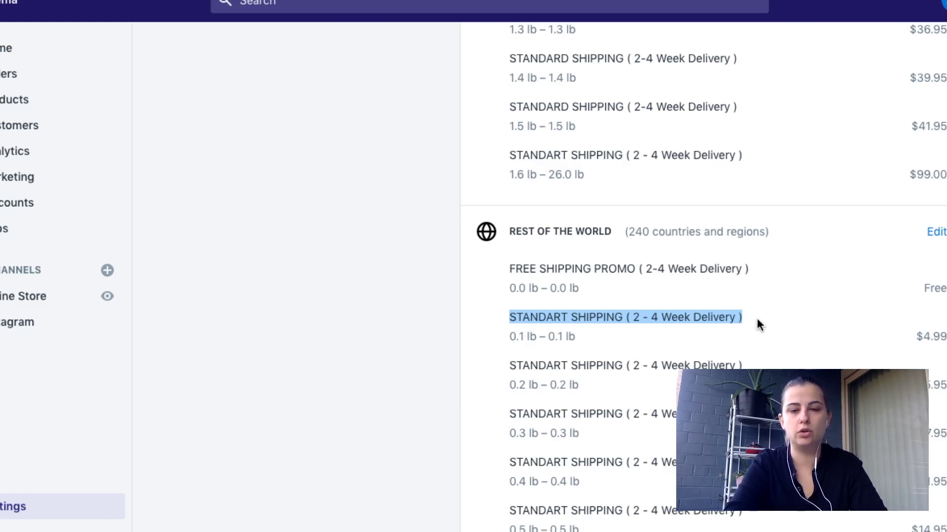
pyautogui.click(756, 318)
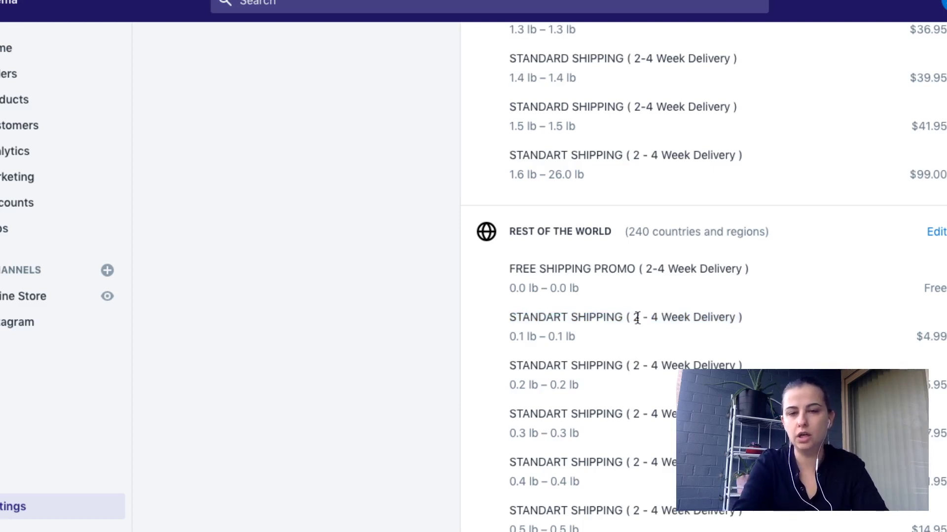
pyautogui.moveTo(623, 317); pyautogui.dragTo(792, 312)
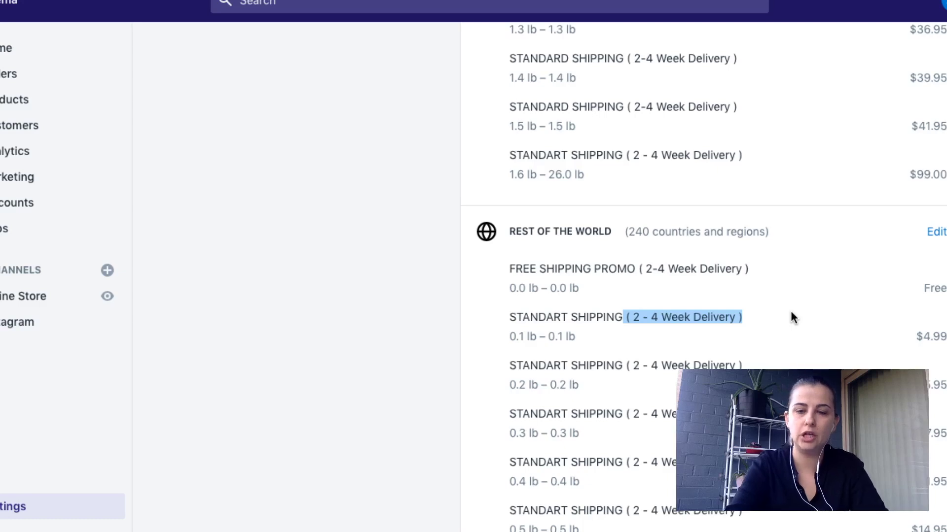
# - Review the Shipping settings from the shipping origin through the Domestic zone's rates
pyautogui.scroll(10, 791, 315)
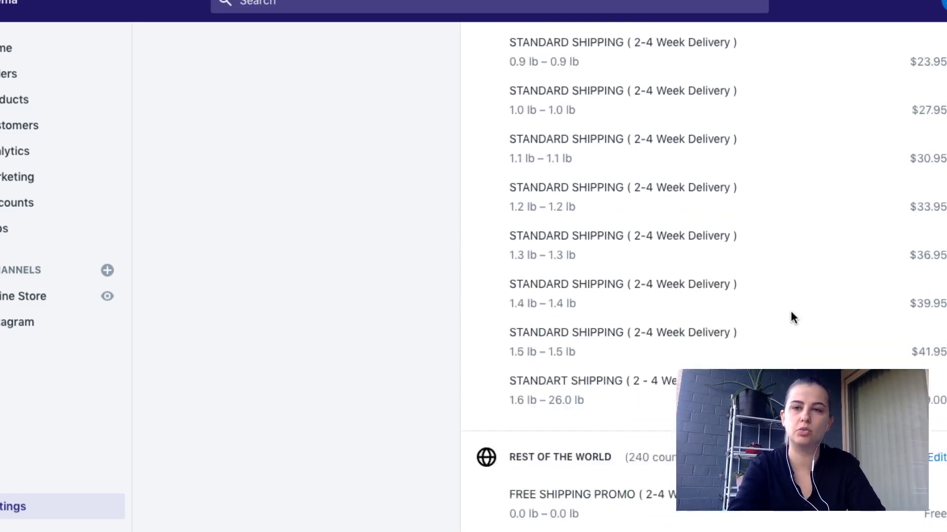
pyautogui.scroll(7, 791, 317)
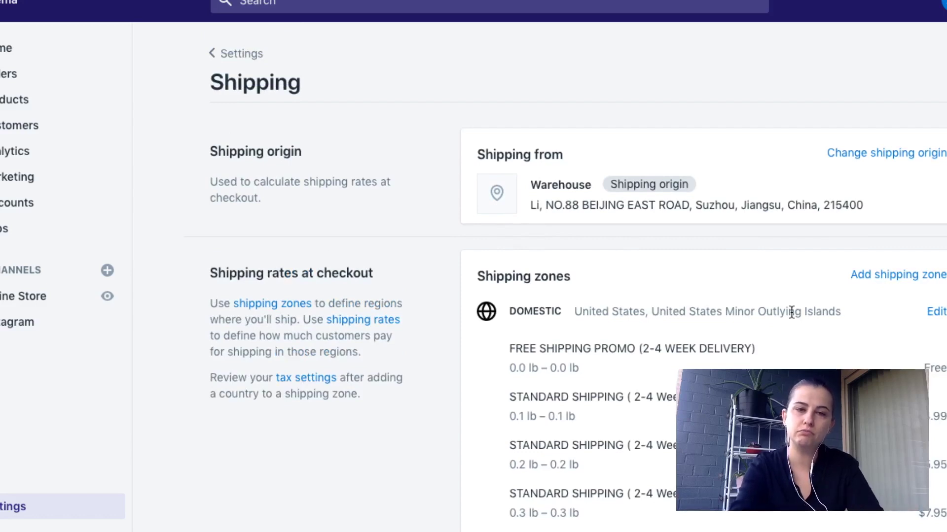
pyautogui.scroll(-9, 791, 312)
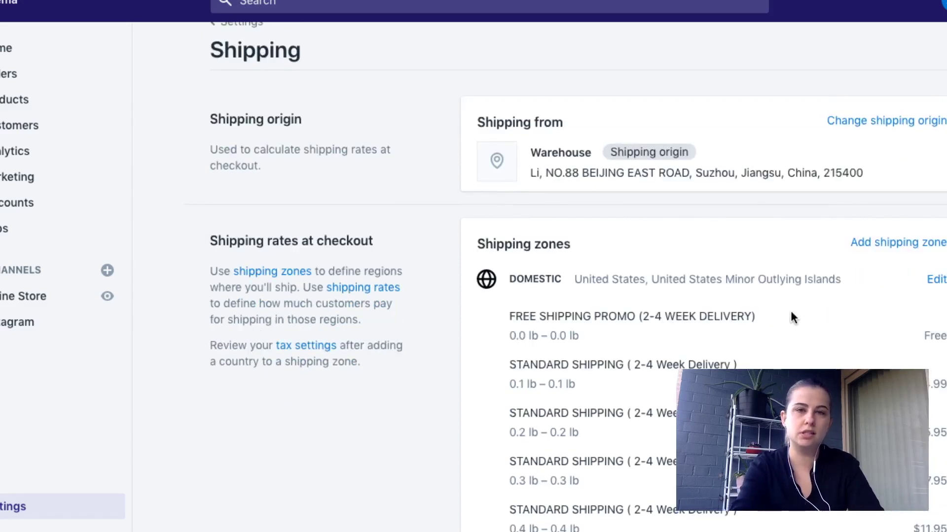
pyautogui.scroll(-12, 791, 312)
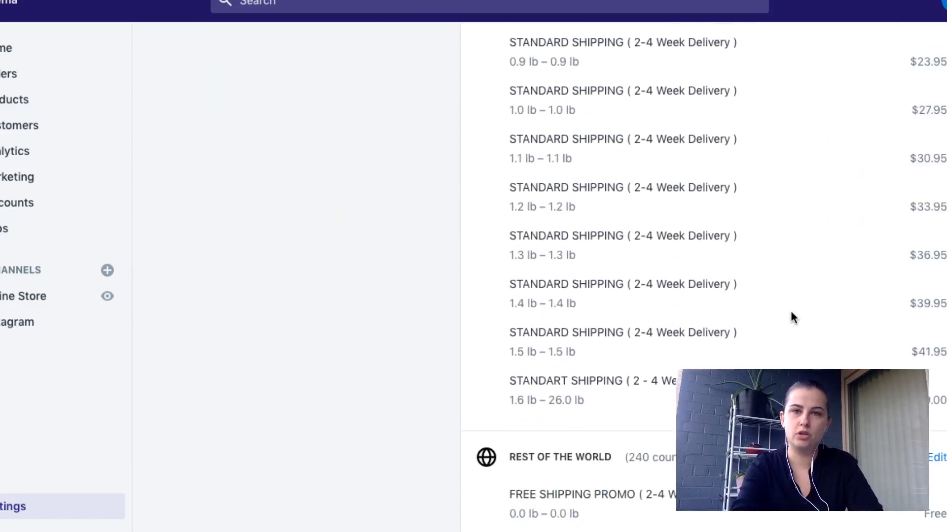
# - Examine the remaining Shipping settings: label format, saved packages, packing slip template, third-party calculated rates and custom order fulfillment
pyautogui.scroll(-11, 791, 312)
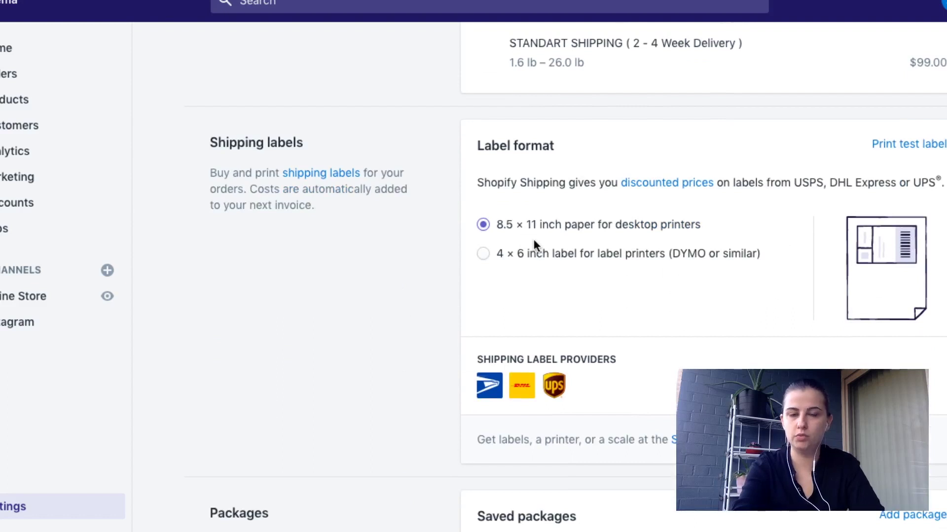
pyautogui.scroll(-1, 533, 239)
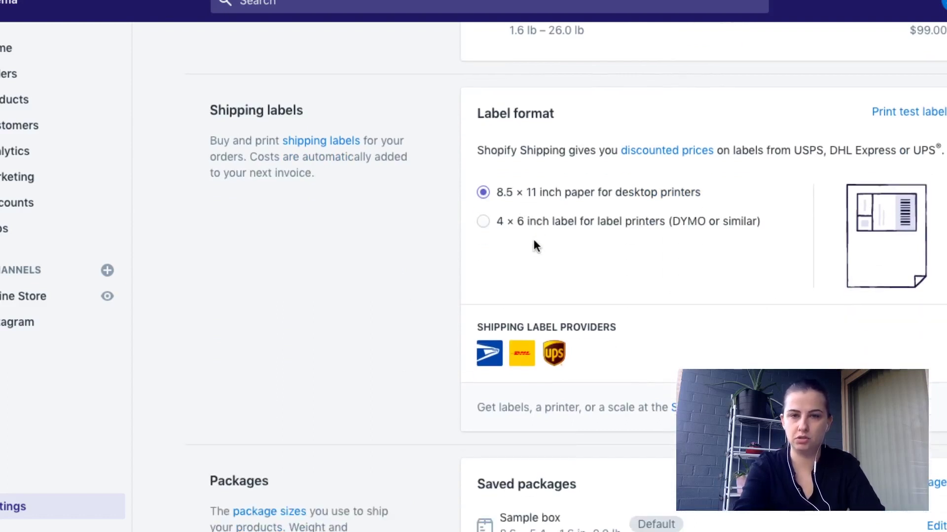
pyautogui.scroll(-5, 534, 240)
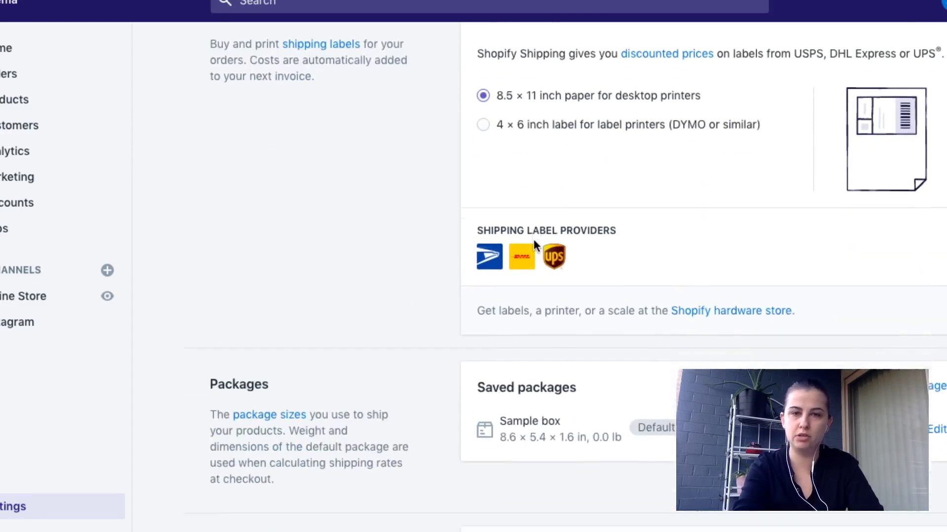
pyautogui.scroll(-2, 534, 240)
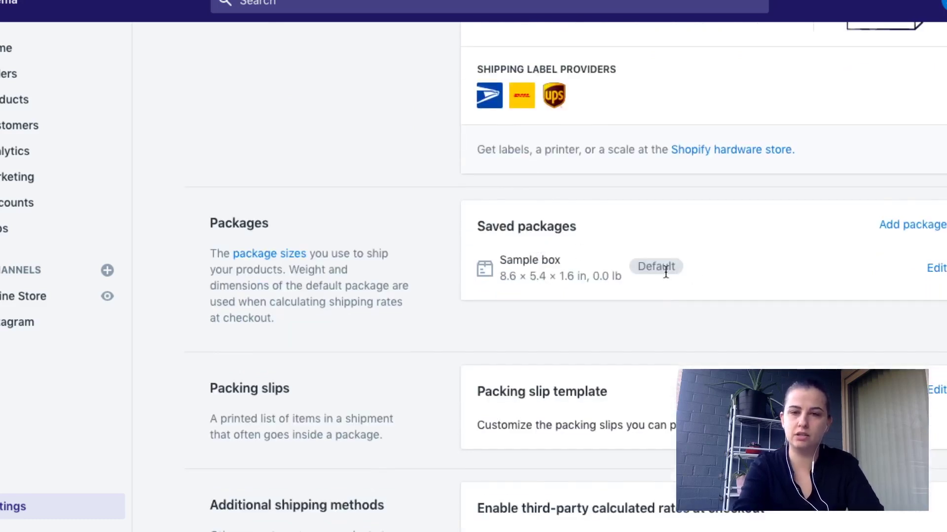
pyautogui.scroll(-5, 665, 272)
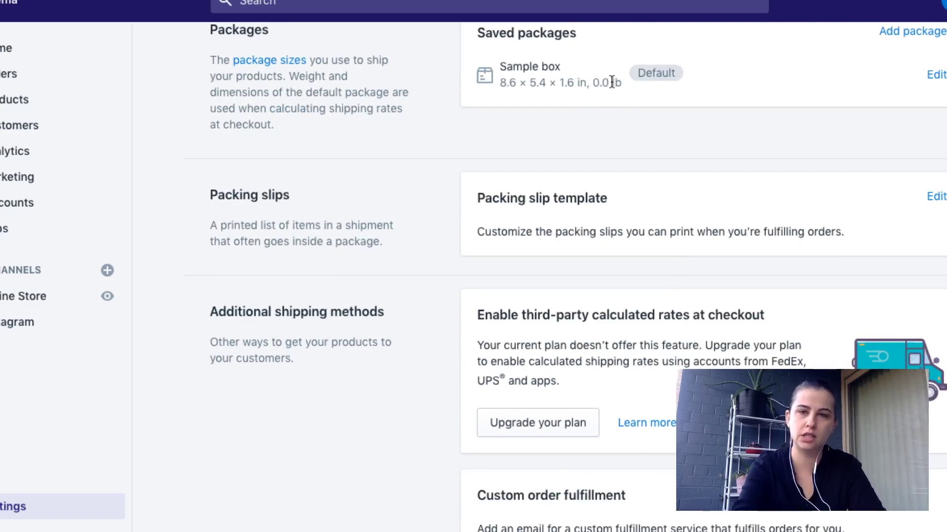
pyautogui.scroll(-1, 613, 82)
pyautogui.scroll(-5, 611, 80)
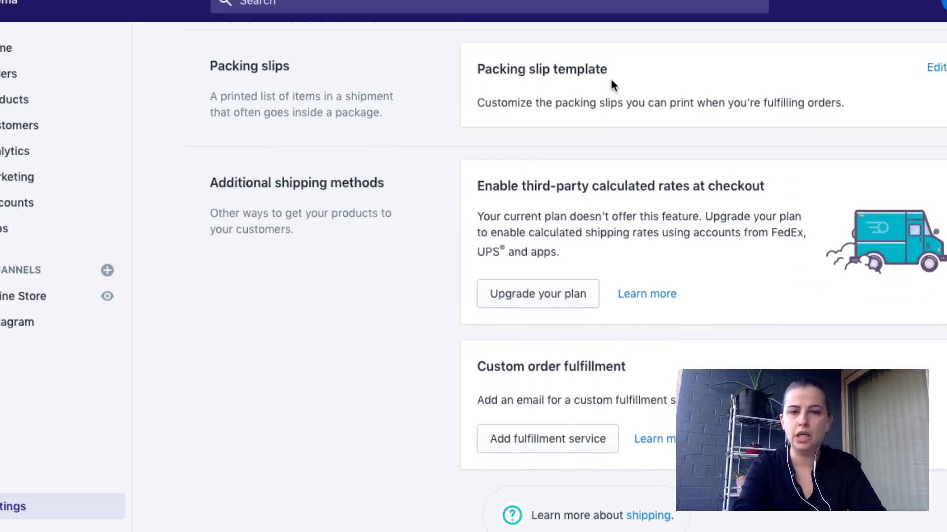
# - Go back to the start of the shipping zones and view the Domestic zone's rates
pyautogui.scroll(15, 610, 78)
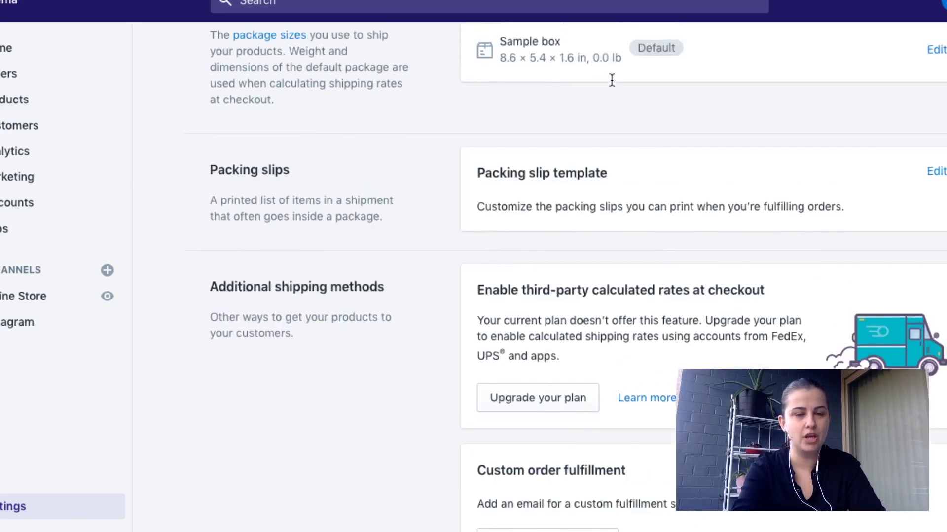
pyautogui.scroll(20, 611, 80)
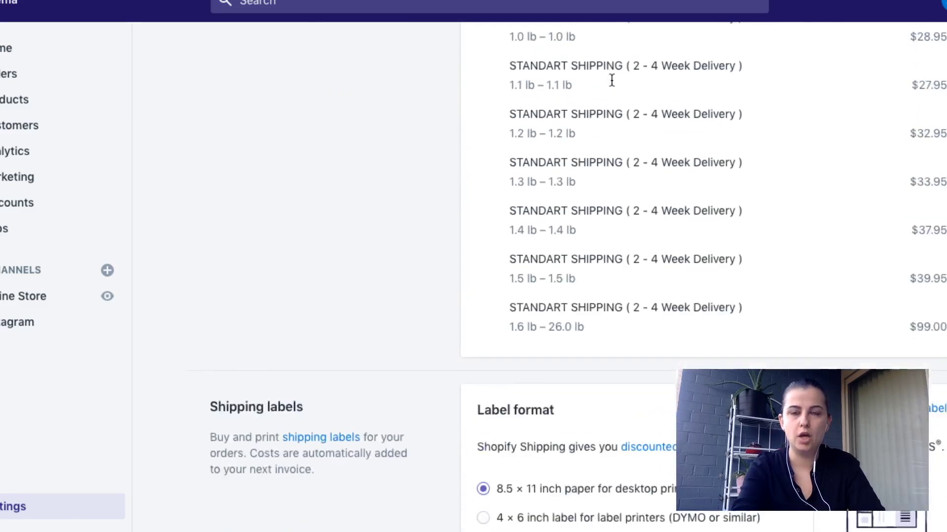
pyautogui.scroll(20, 611, 80)
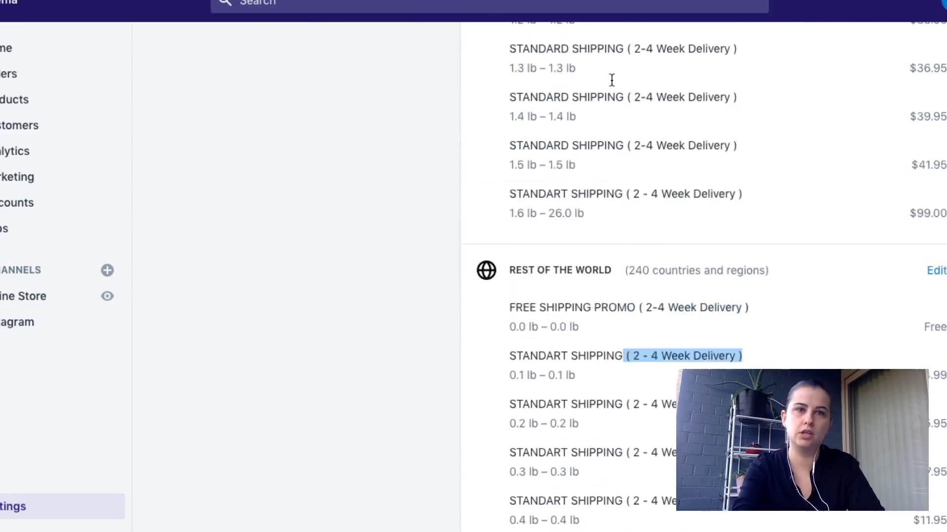
pyautogui.scroll(15, 611, 80)
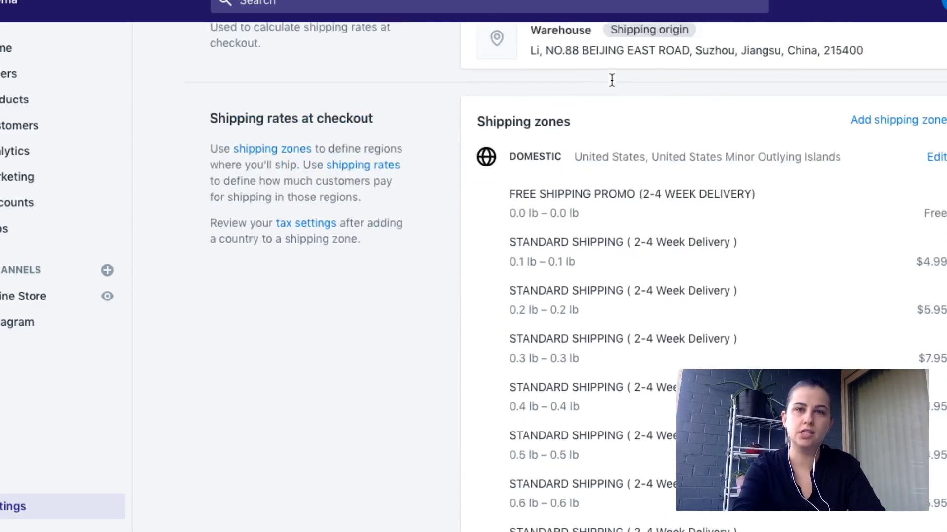